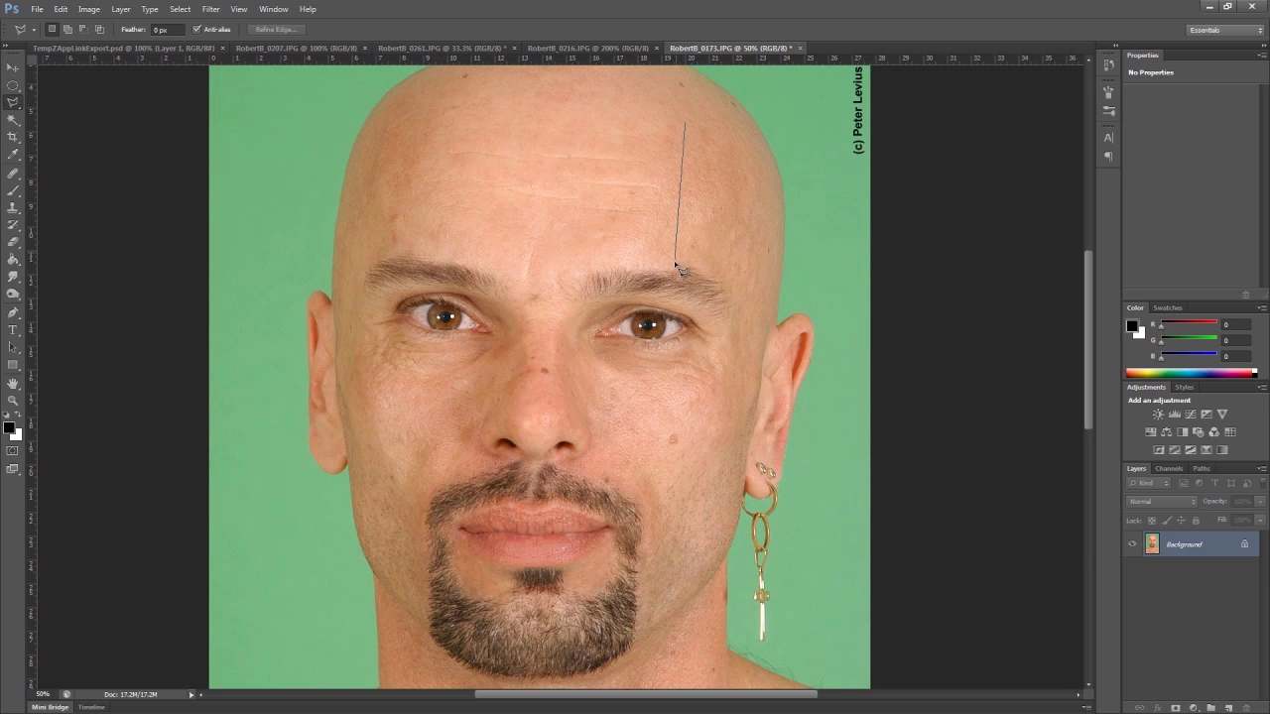
Outline the forehead in RobertB_0173.JPG and position that patch over the bare forehead of the head render
click(677, 265)
click(429, 240)
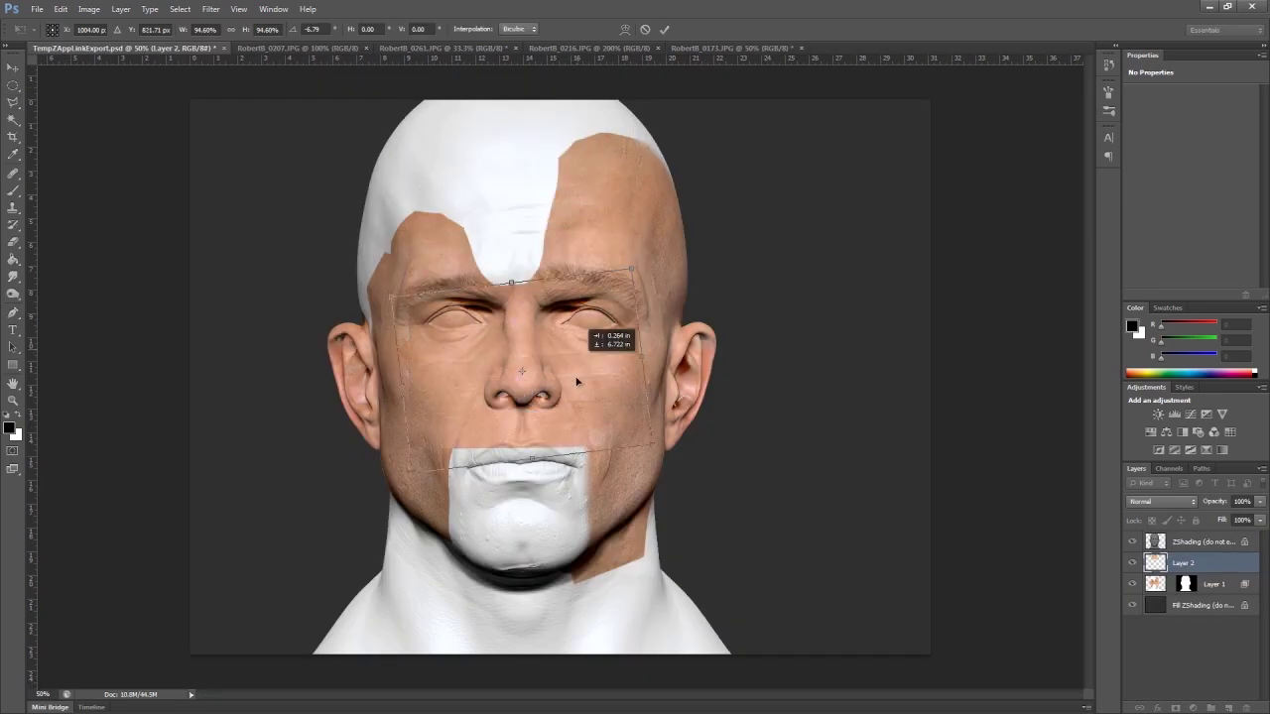
drag(579, 360, 565, 189)
key(Return)
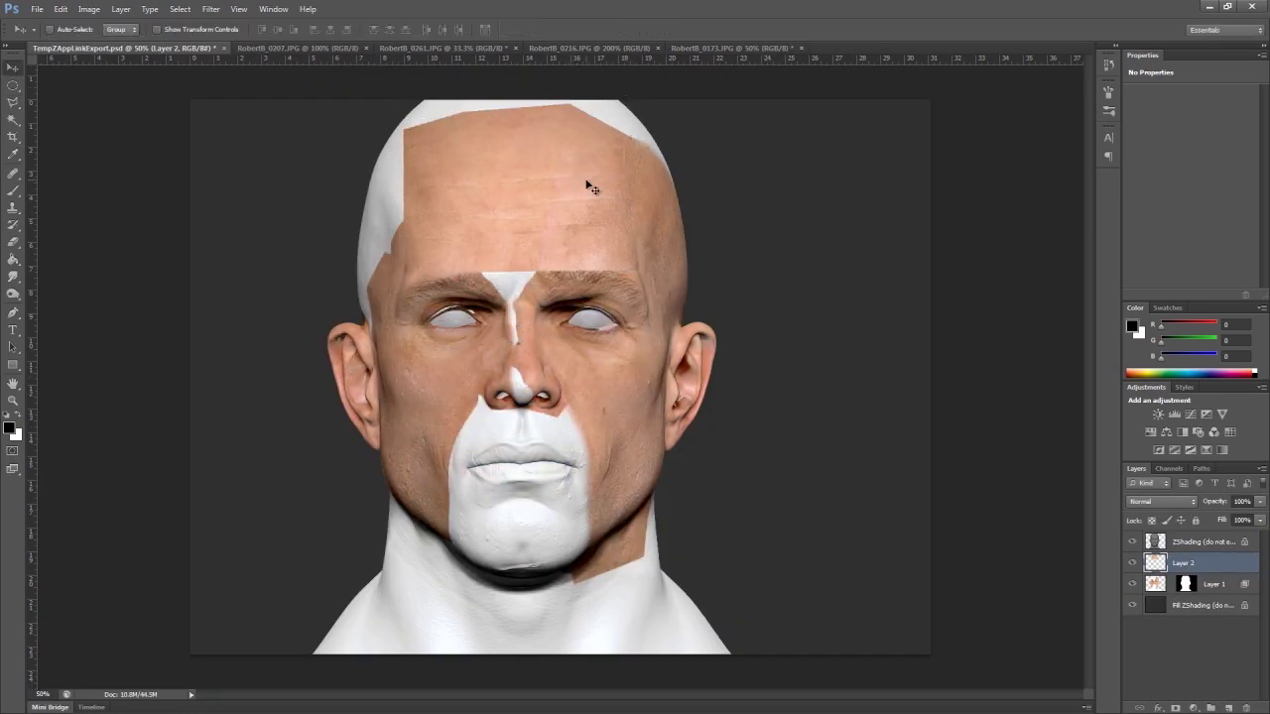
click(1132, 542)
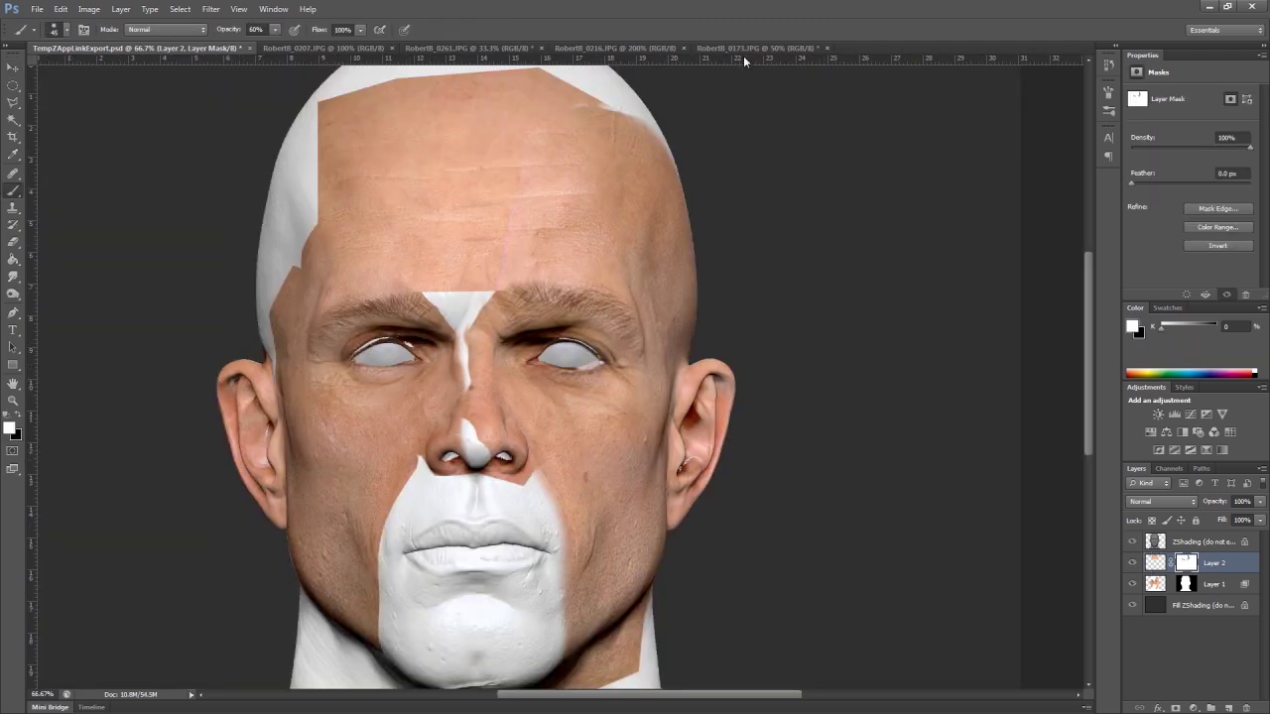
click(749, 48)
mouse_move(477, 221)
mouse_down()
mouse_move(627, 222)
mouse_move(645, 270)
mouse_move(595, 329)
mouse_move(594, 374)
mouse_move(489, 377)
mouse_move(462, 263)
mouse_up()
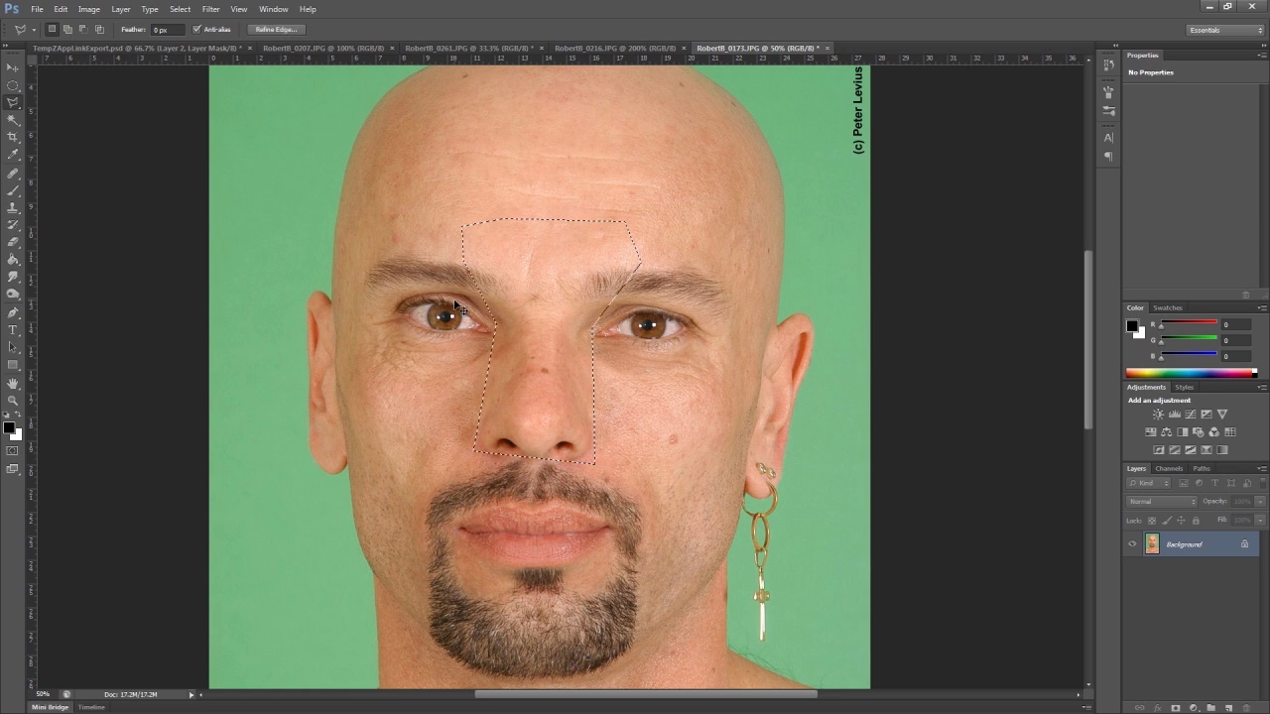
key(v)
click(195, 49)
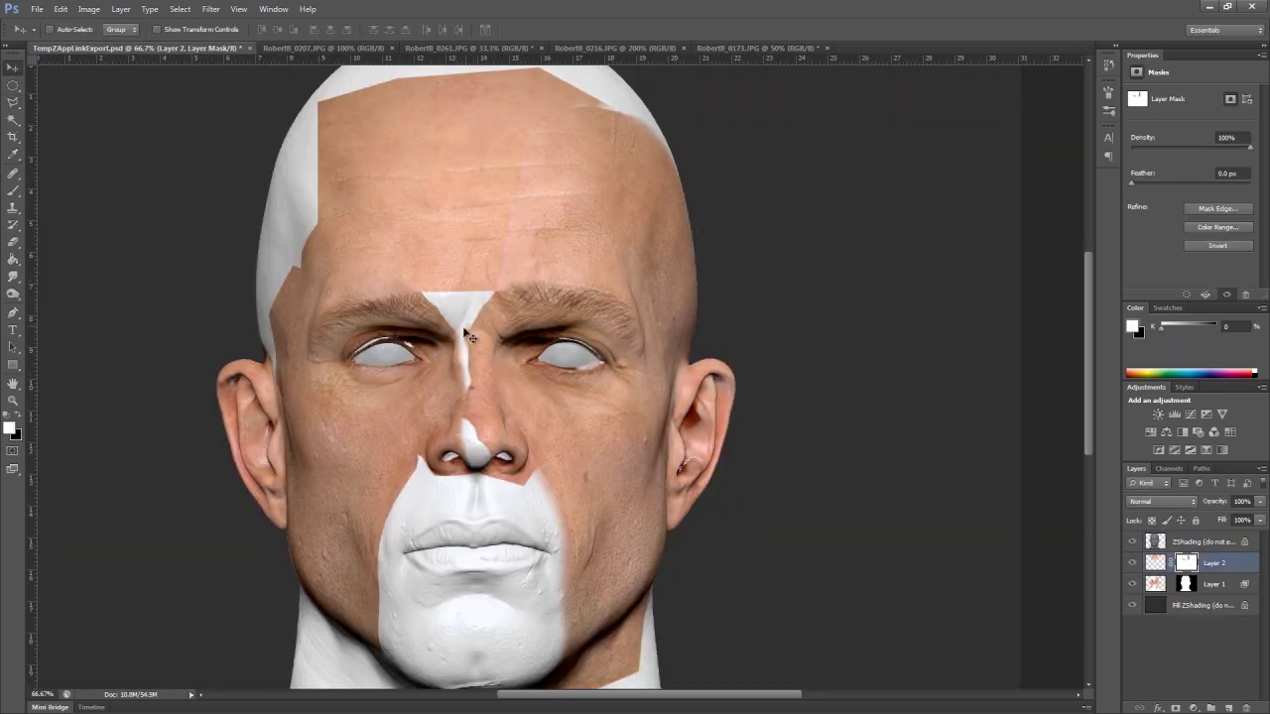
drag(470, 336, 458, 339)
Scale the nose patch to about 73%, rotate it about -5 degrees and warp it to fit the modelled nose
key(ctrl+t)
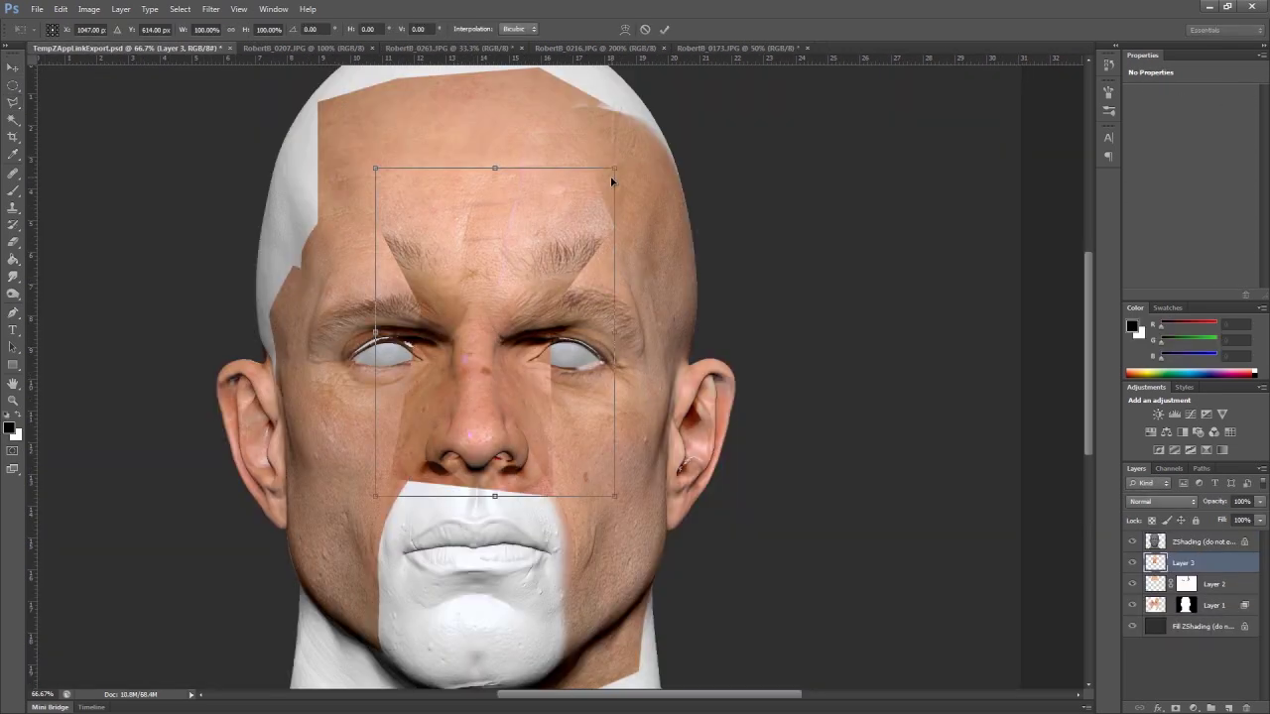
drag(613, 170, 567, 232)
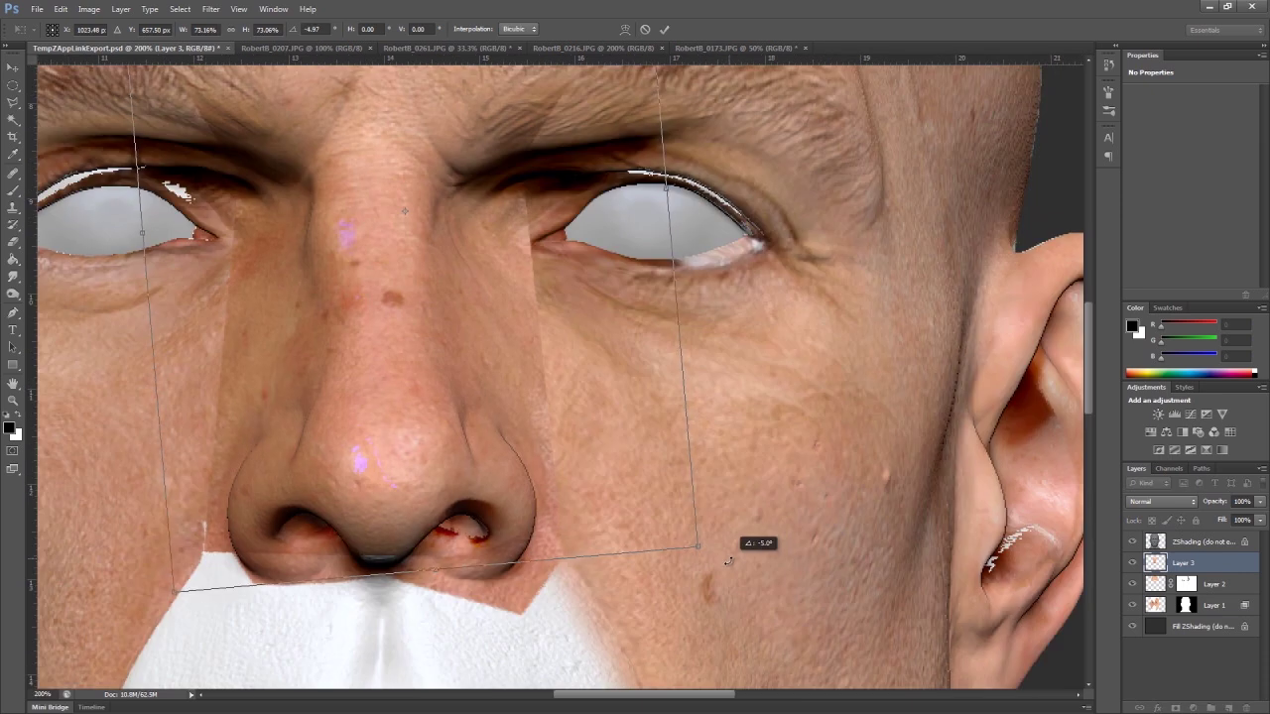
drag(731, 552, 728, 553)
drag(738, 571, 722, 603)
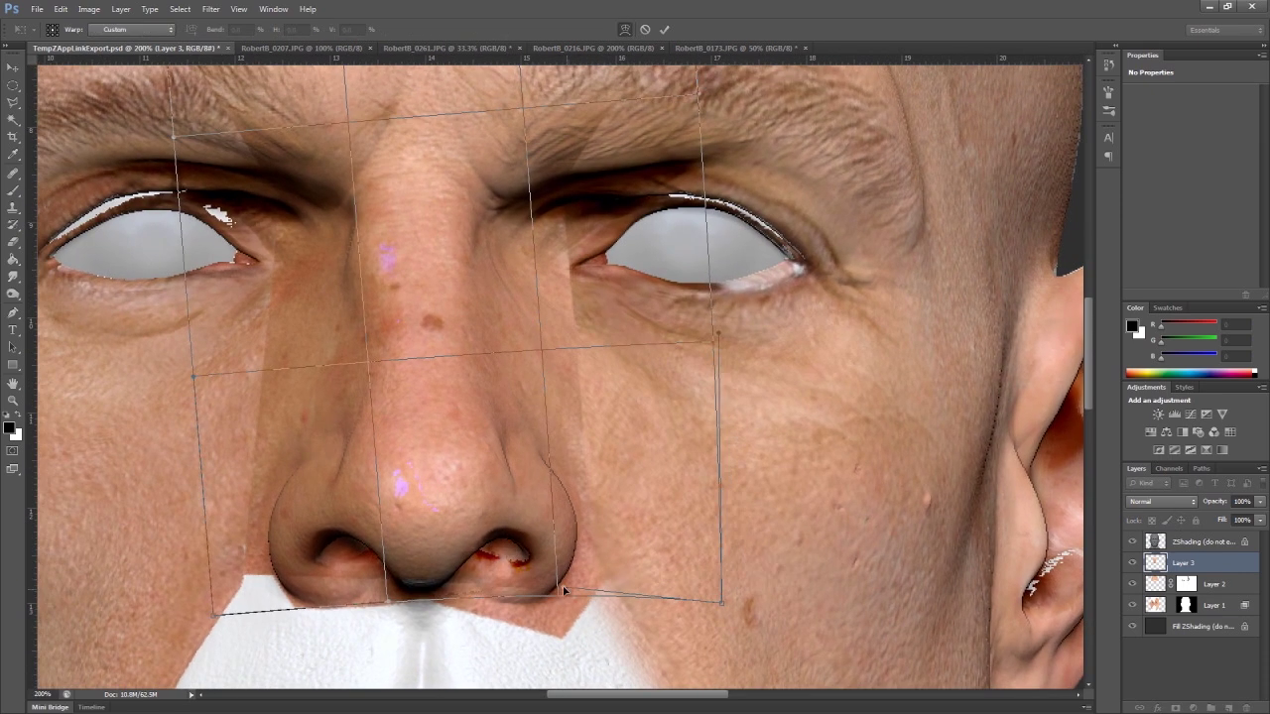
drag(563, 592, 546, 558)
drag(544, 193, 544, 200)
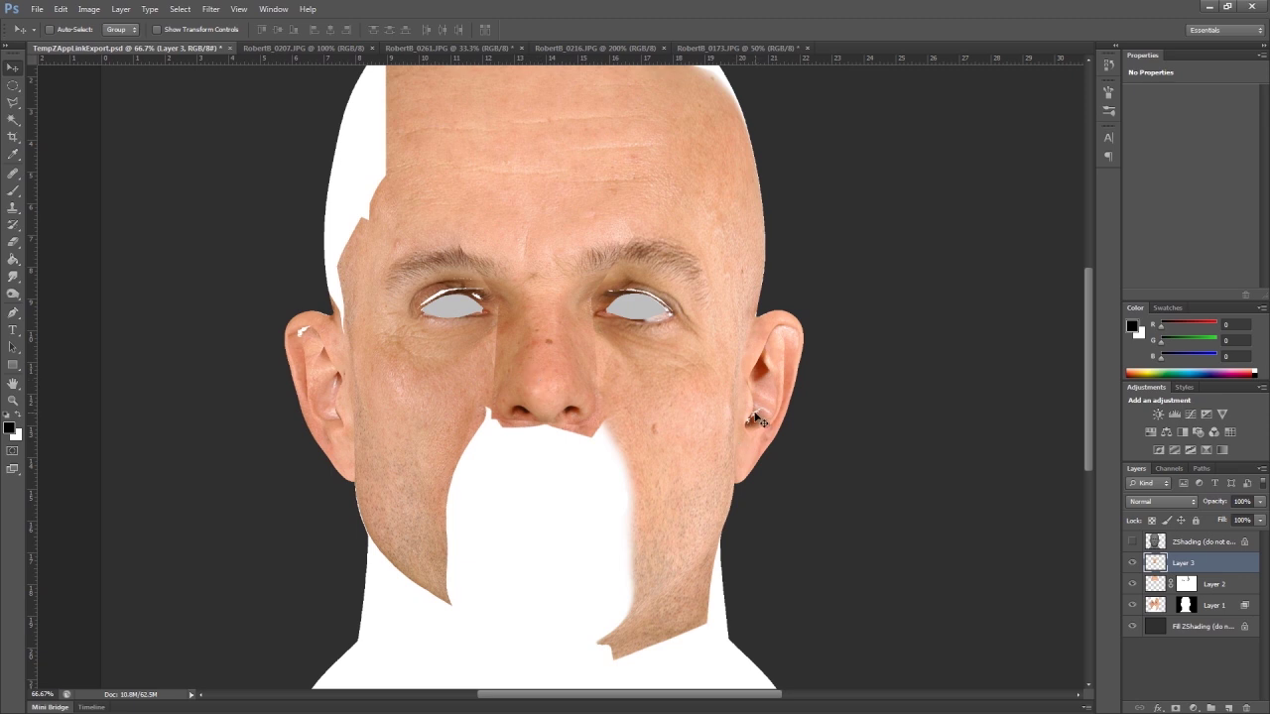
Add a black mask to Layer 3 and paint in the nose bridge, brow gap and nose tip, with brush opacity at 56%
alt+click(1175, 706)
key(b)
key(x)
mouse_move(534, 315)
mouse_down()
mouse_move(534, 288)
mouse_move(510, 301)
mouse_up()
click(277, 30)
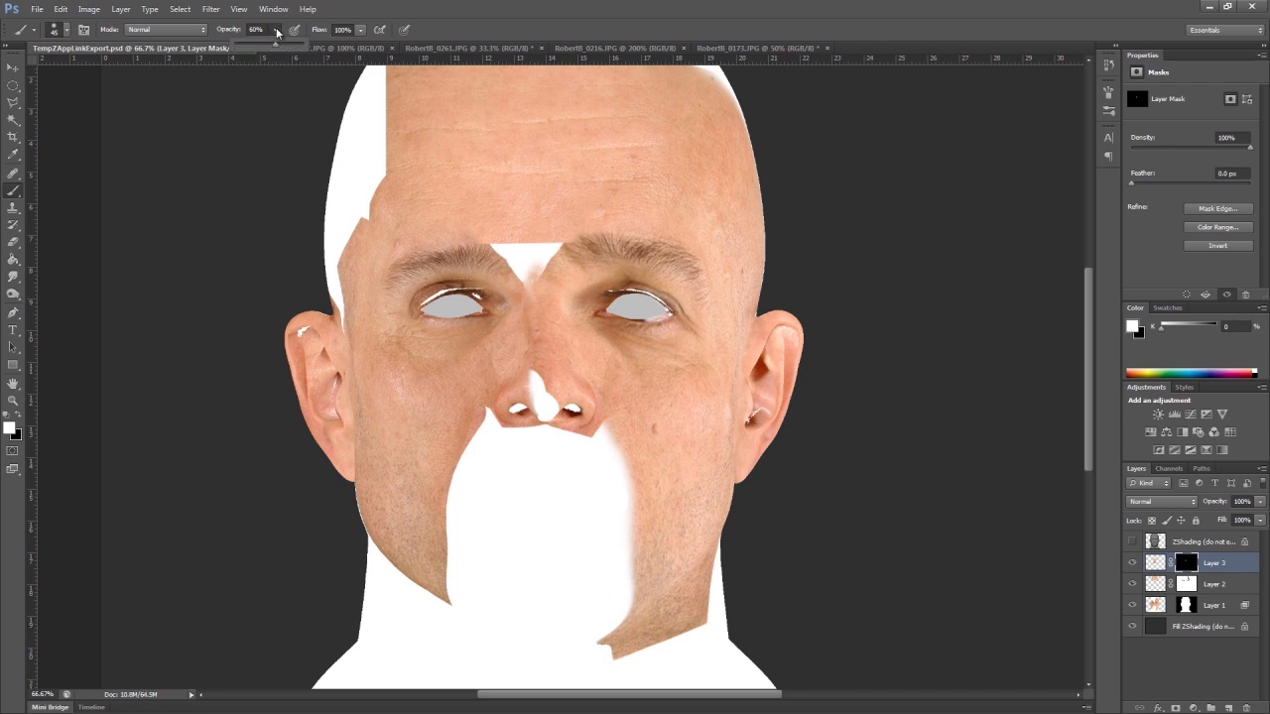
mouse_move(528, 342)
mouse_down()
mouse_move(526, 395)
mouse_move(556, 402)
mouse_move(552, 279)
mouse_move(567, 306)
mouse_up()
key(5)
key(6)
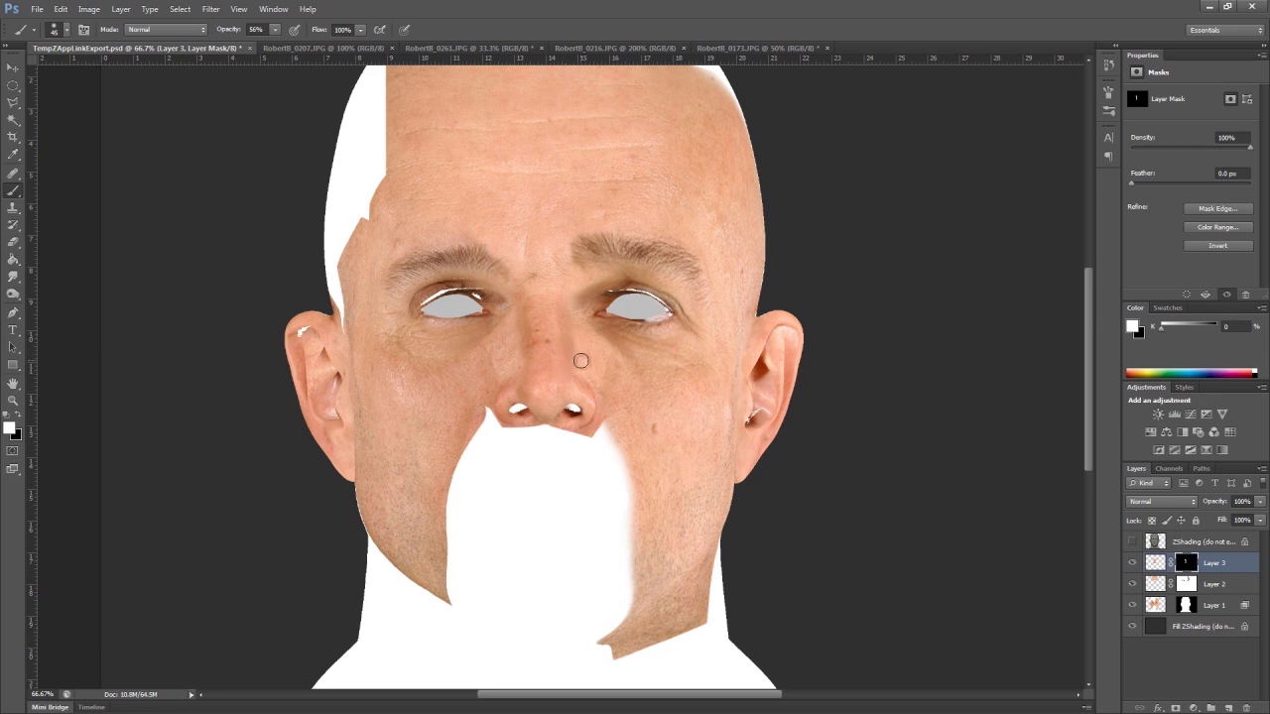
Reveal the photo texture inside the nostrils by painting on the Layer 3 mask
key(ctrl+plus)
key(ctrl+plus)
key(x)
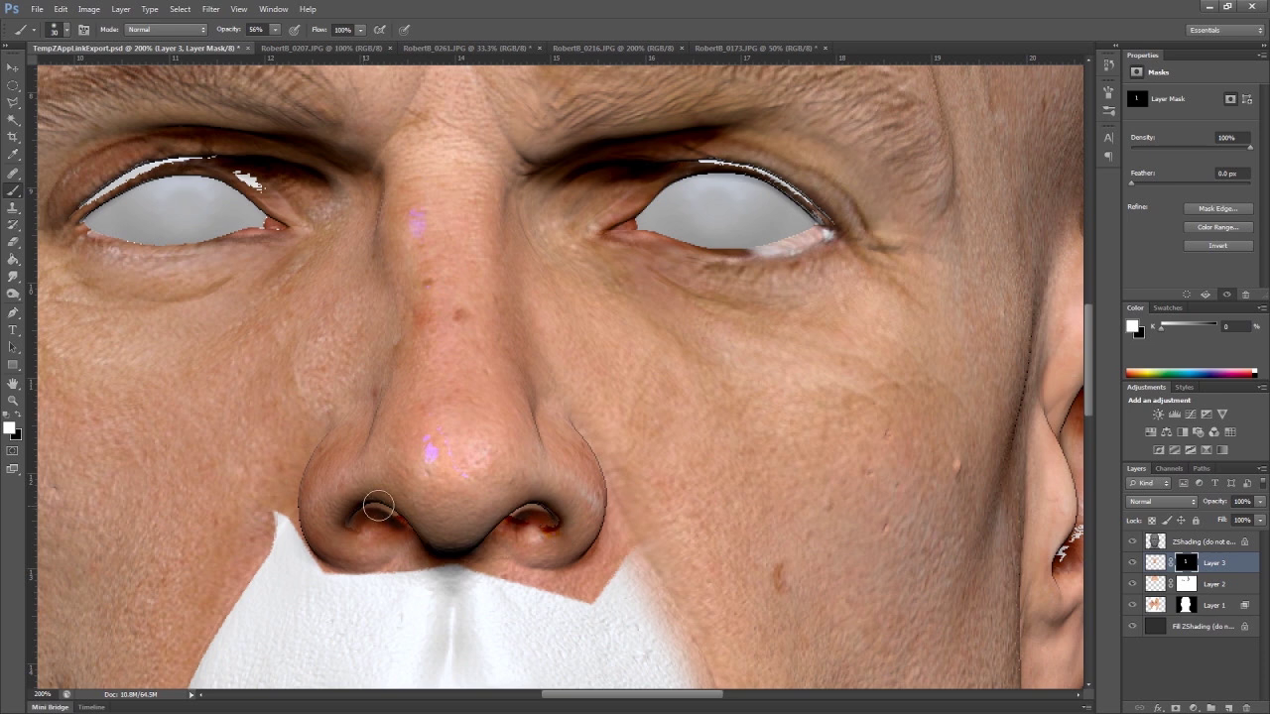
key(ctrl+minus)
key(ctrl+minus)
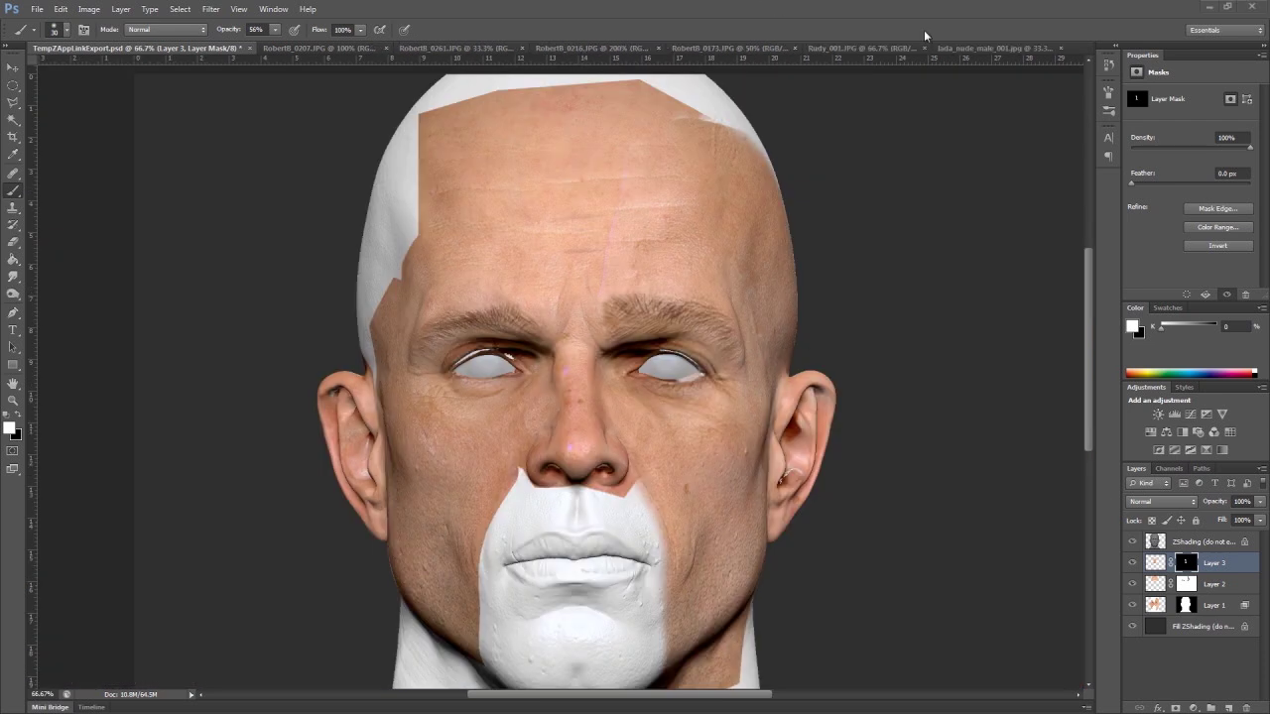
Outline the lips and upper-lip area in lada_nude_male_001.jpg with the Polygonal Lasso
click(989, 51)
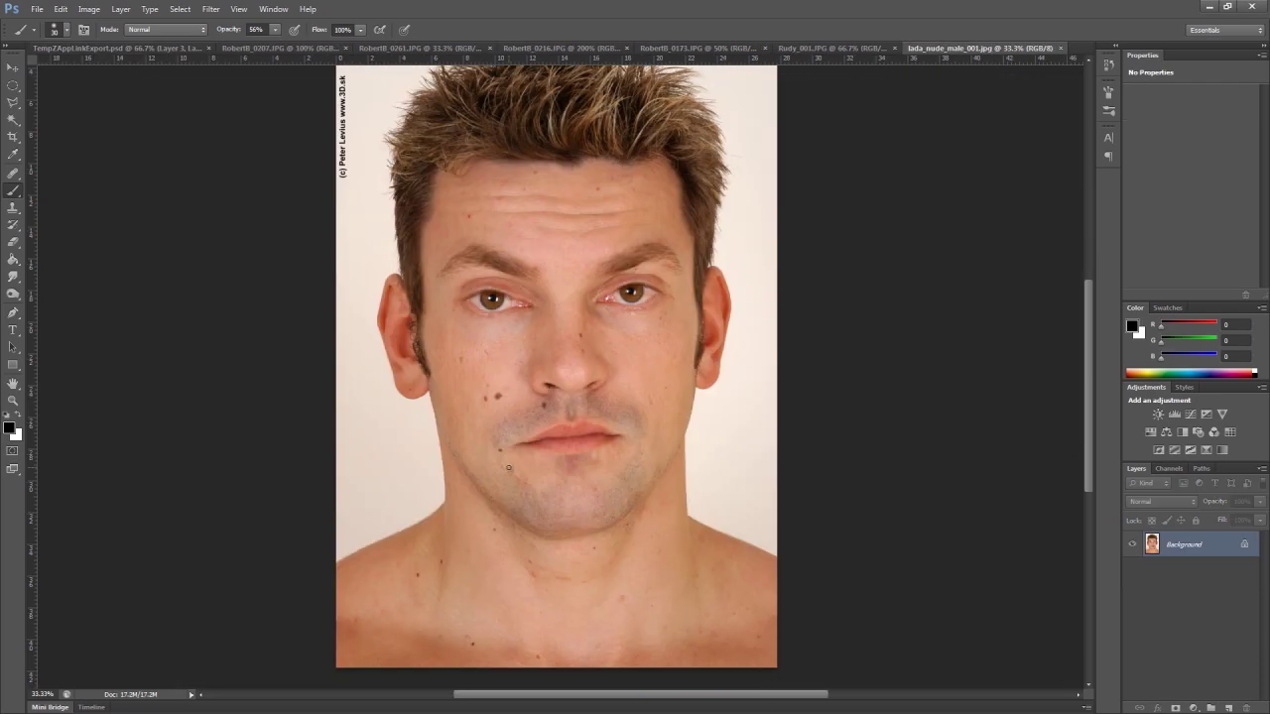
key(l)
alt+scroll(602, 406, up, 2)
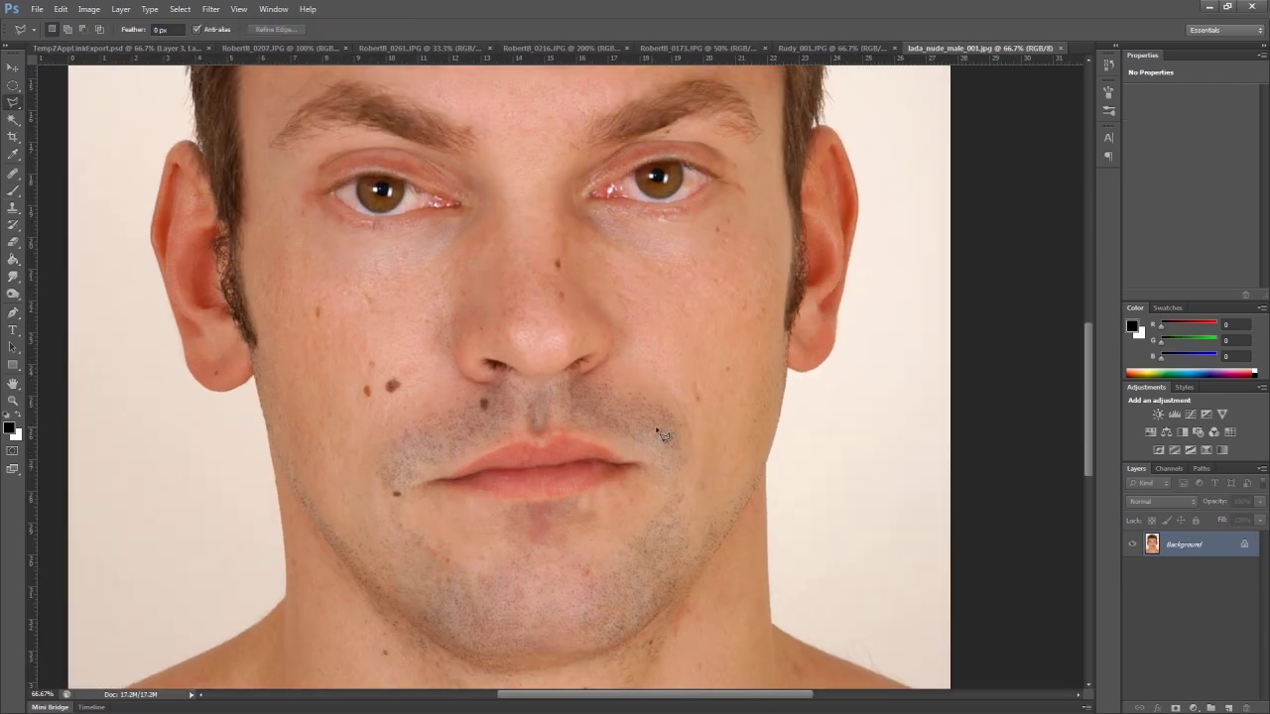
click(584, 375)
click(678, 399)
click(695, 463)
click(633, 539)
click(539, 552)
click(495, 520)
click(493, 381)
click(586, 378)
Bring the mouth selection onto the head render and fit it over the lips, scaled to about 91% and rotated about 4.4 degrees
key(v)
click(167, 48)
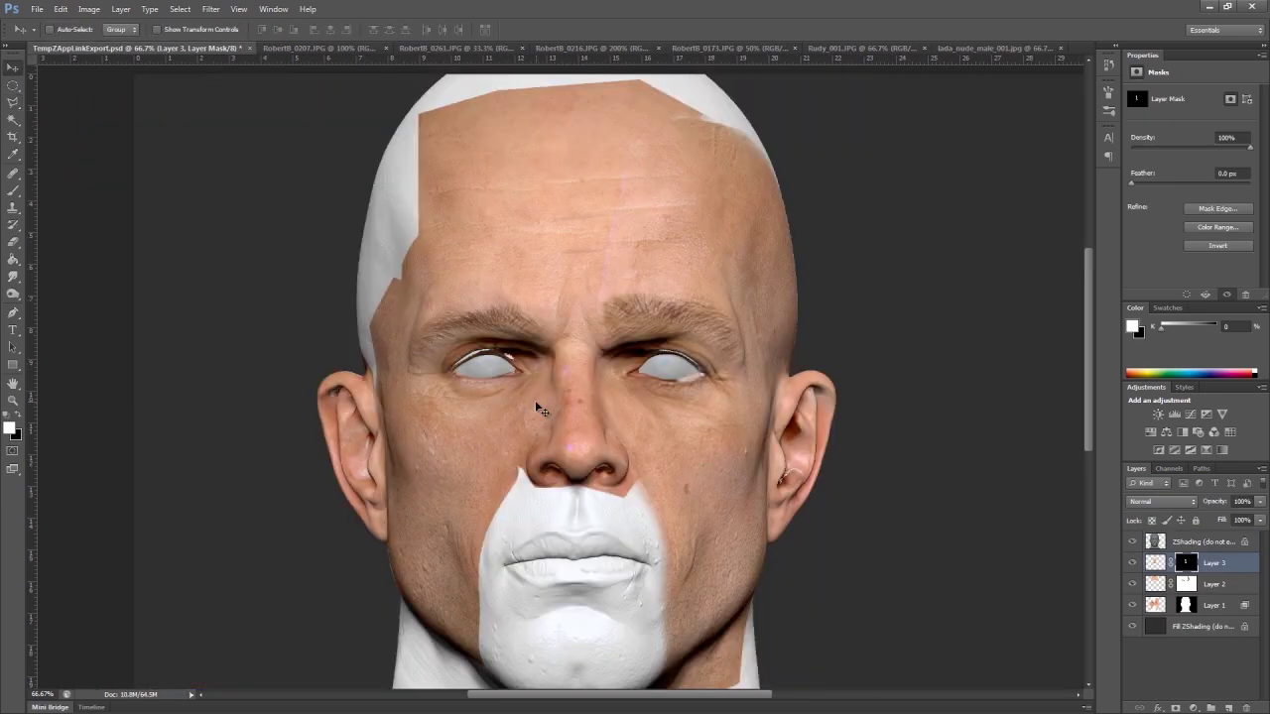
key(ctrl+v)
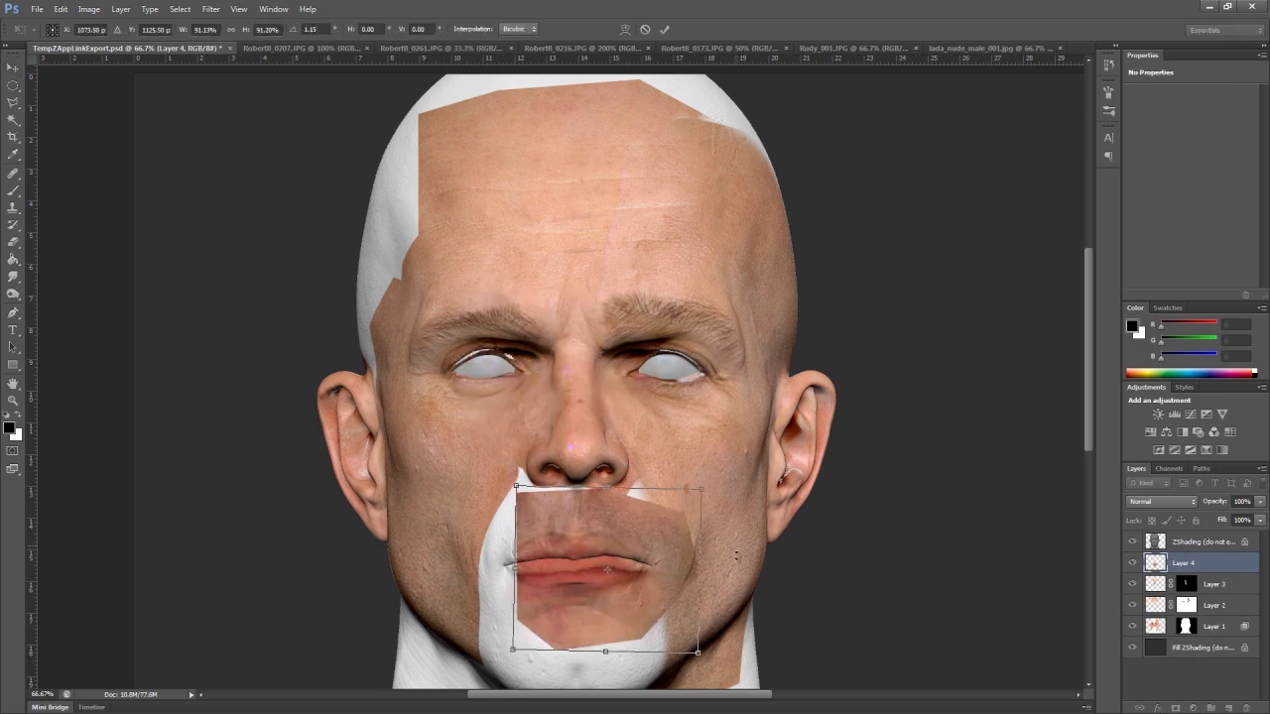
drag(732, 543, 733, 554)
drag(652, 601, 661, 589)
alt+scroll(650, 597, up, 2)
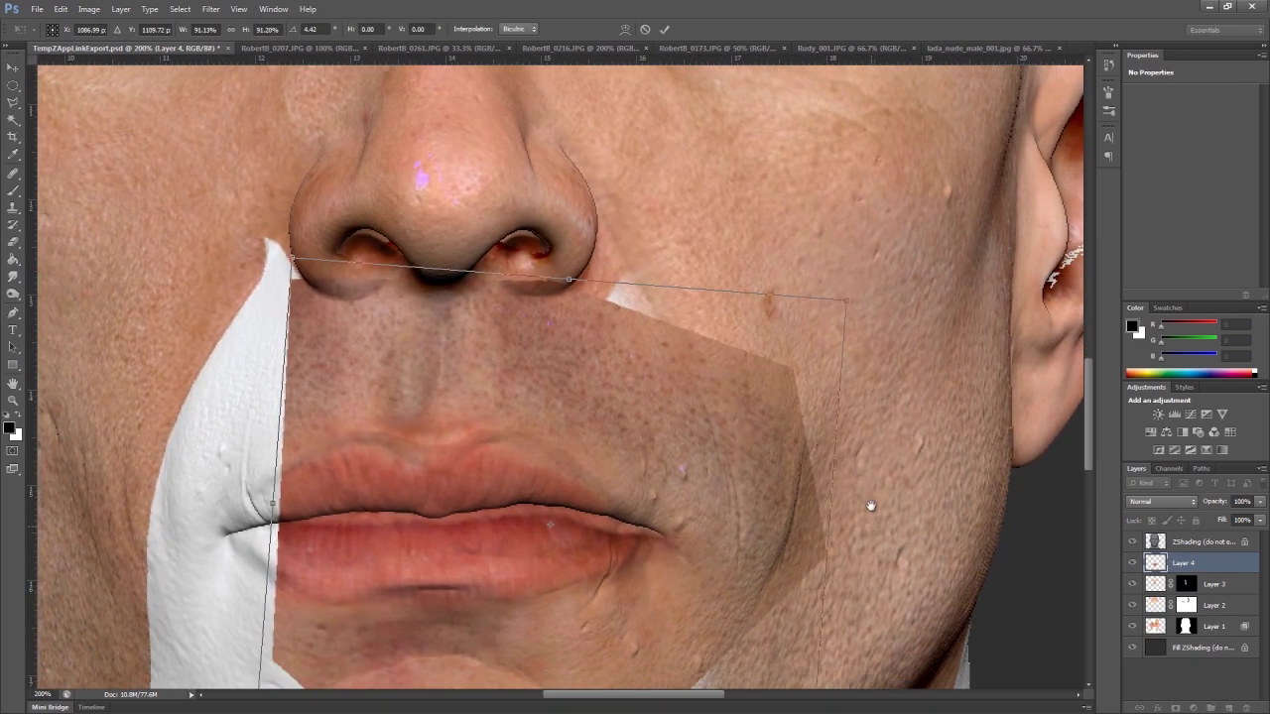
key(Return)
alt+scroll(753, 303, down, 1)
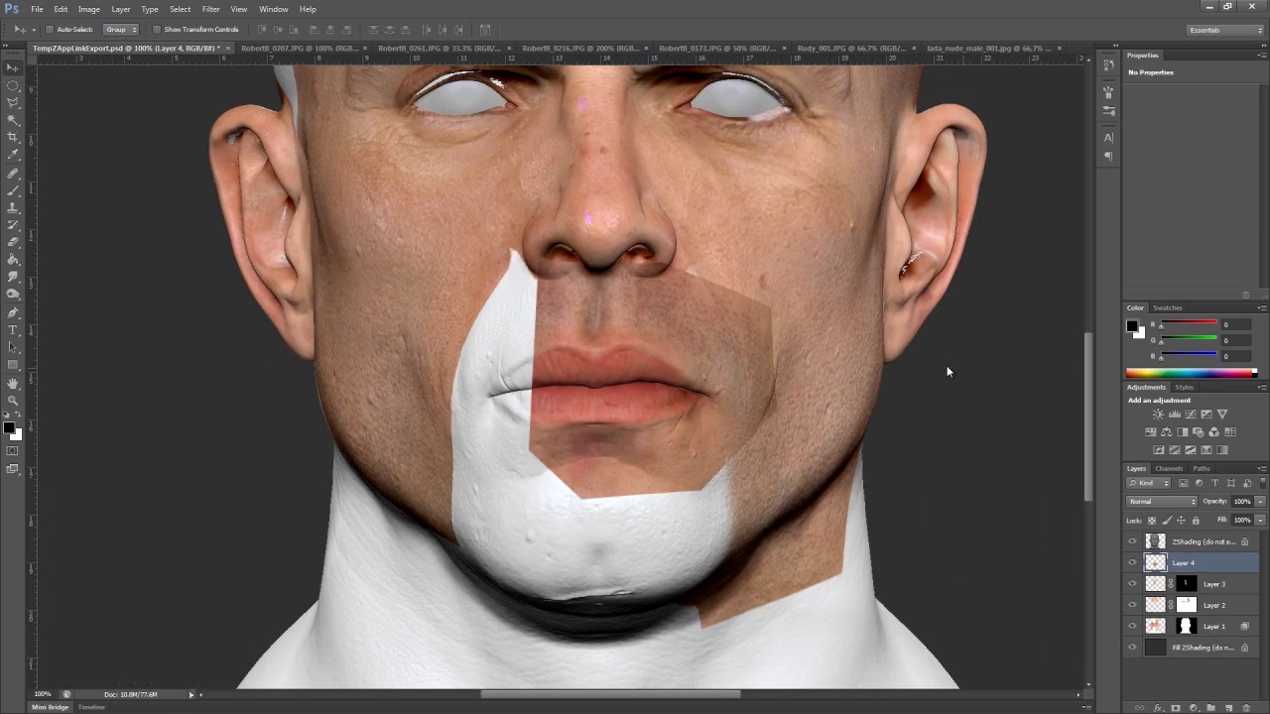
Hide the ZShading layer and add a Curves adjustment clipped to the mouth layer, Layer 4
click(1132, 542)
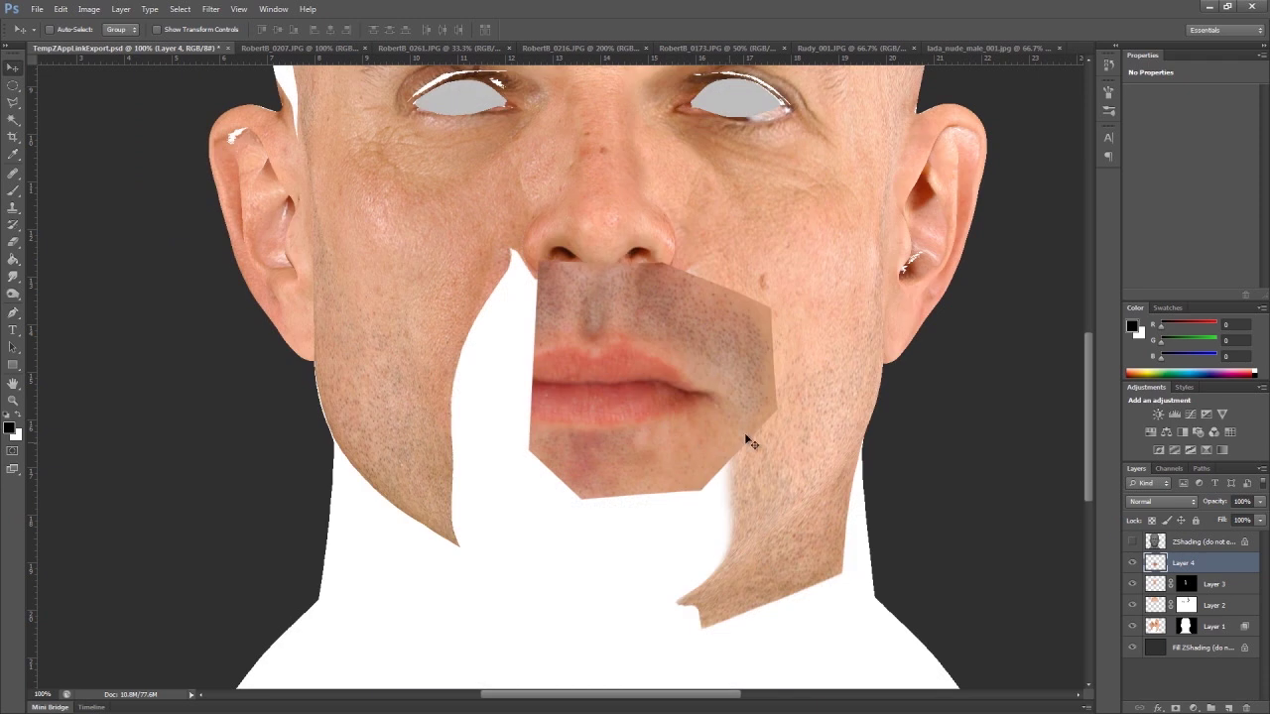
alt+scroll(801, 370, down, 1)
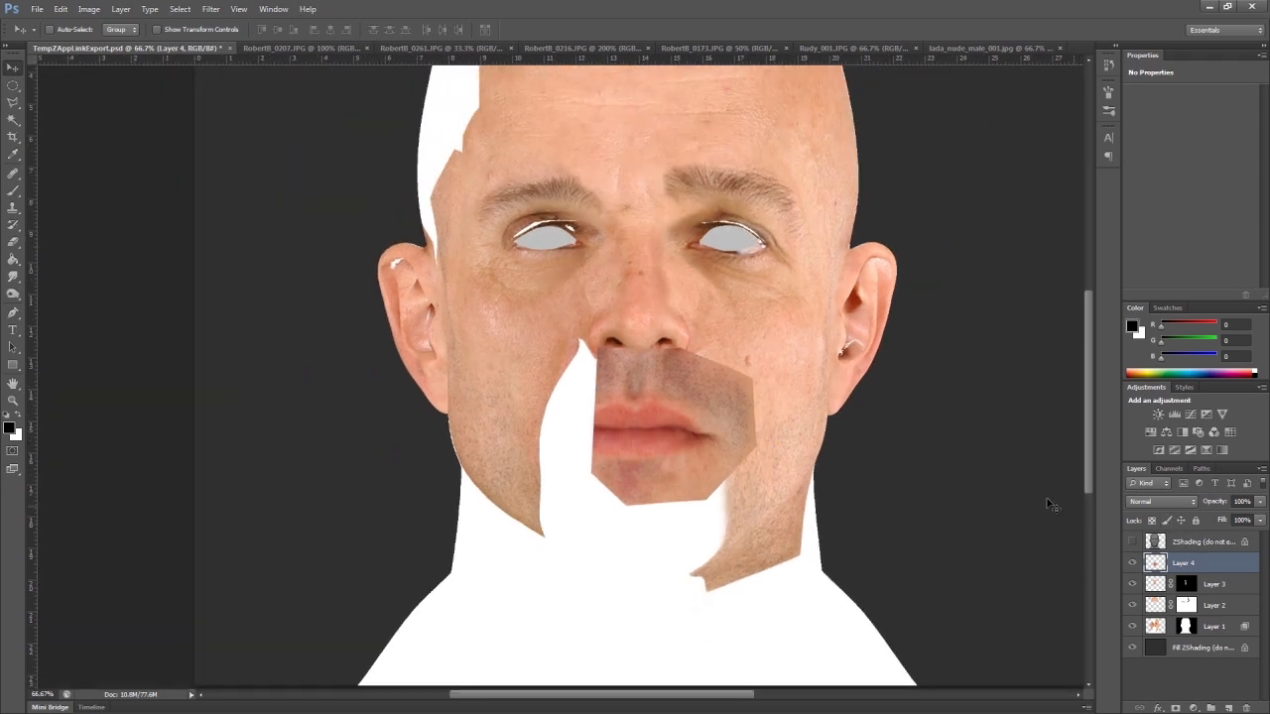
click(1193, 708)
click(1171, 498)
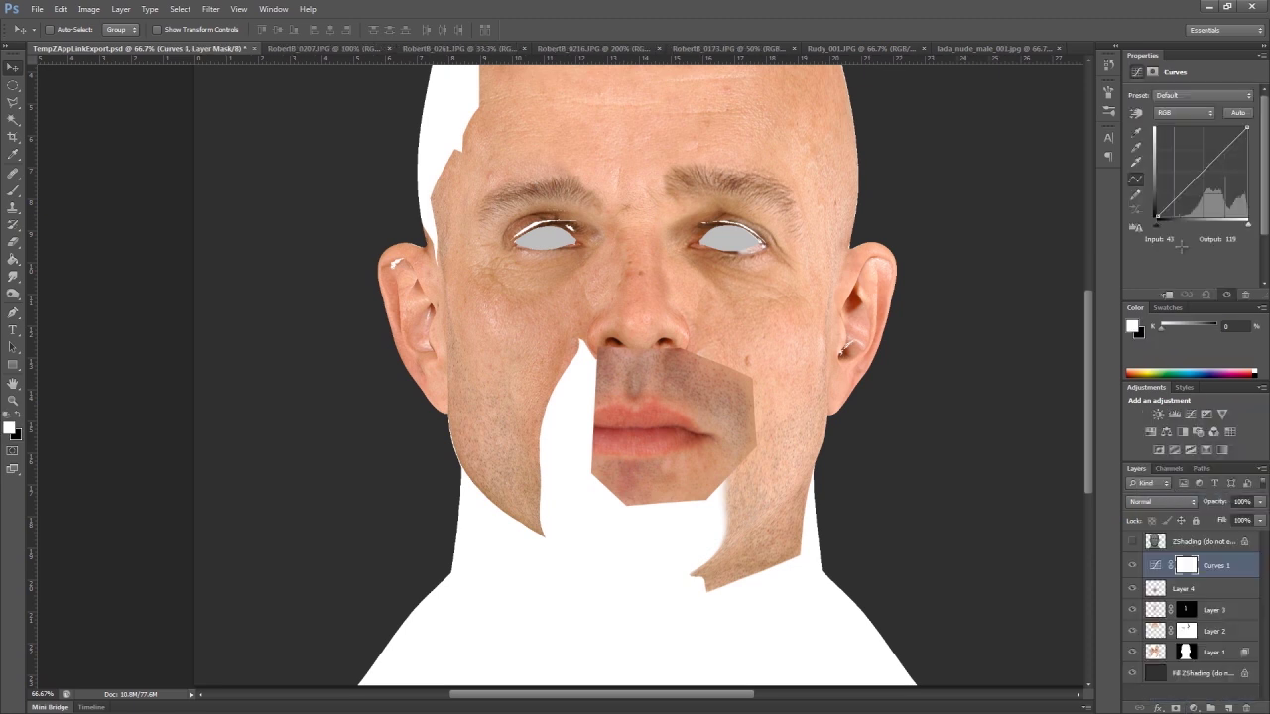
key(alt)
key(alt)
alt+click(1227, 574)
drag(1203, 173, 1179, 259)
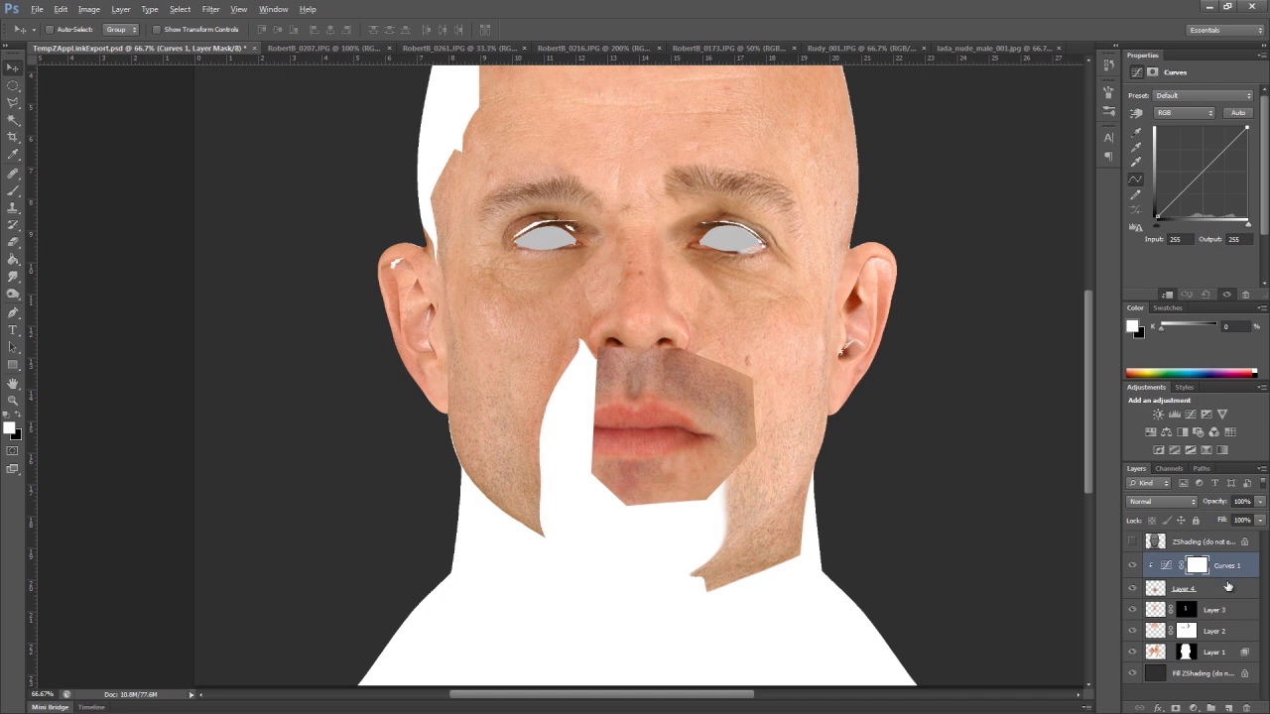
alt+click(1230, 574)
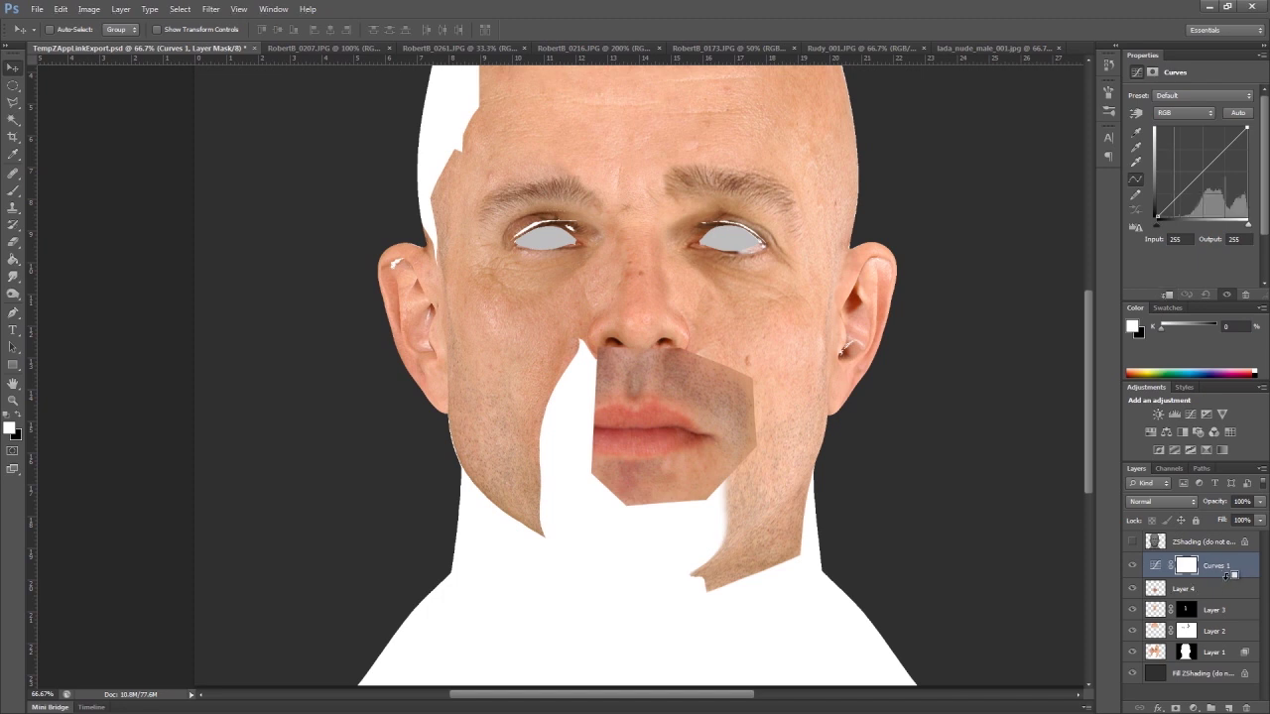
alt+click(1231, 574)
Brighten the mouth patch by raising the RGB curve from input 113 to output 129 and slightly lifting the red channel
alt+scroll(746, 349, up, 1)
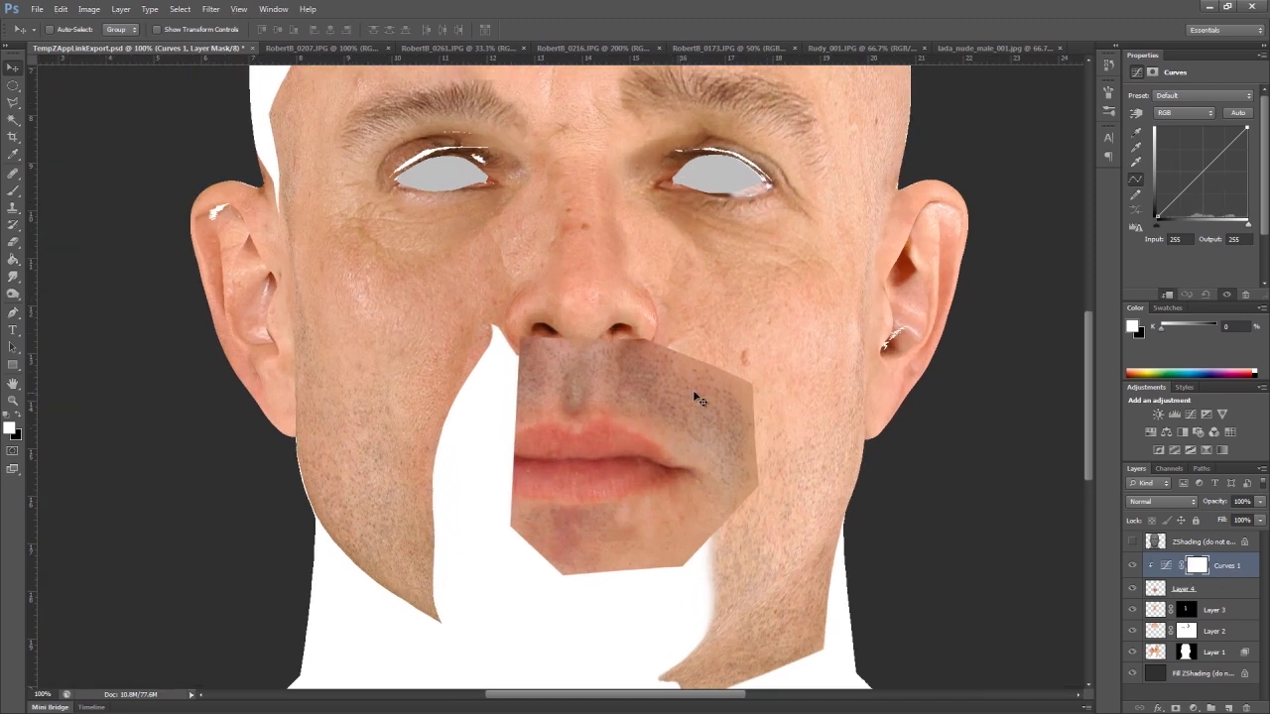
click(1199, 175)
drag(1198, 175, 1196, 176)
key(alt+3)
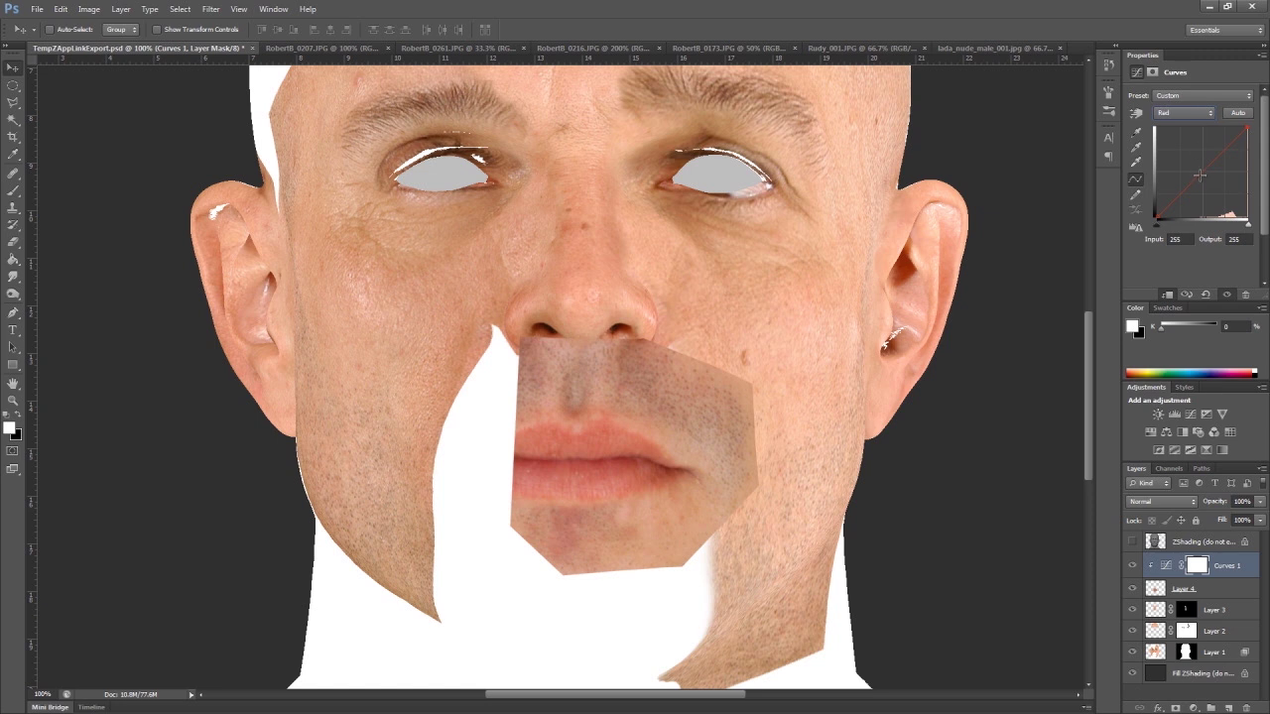
drag(1199, 174, 1196, 172)
key(alt+5)
click(1212, 115)
click(1186, 125)
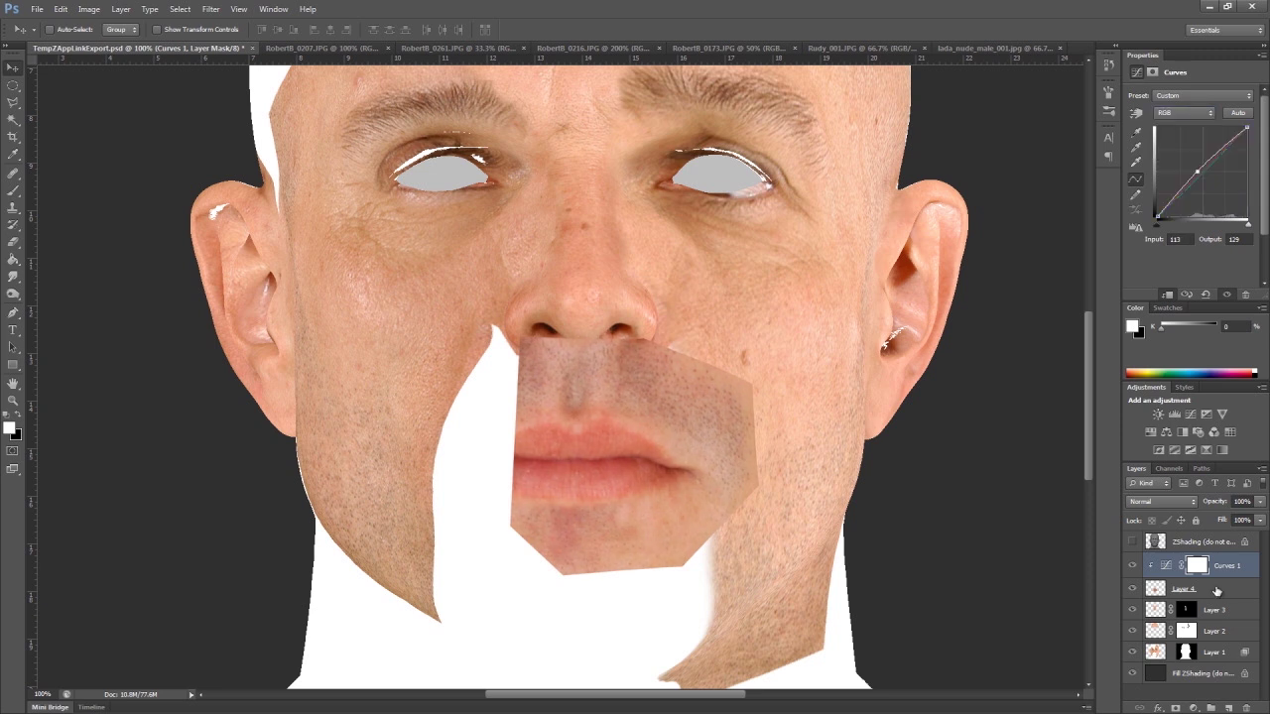
Add a mask to Layer 4 and paint away one half of the mouth patch and its hard outer edges
click(1215, 590)
click(1174, 707)
key(b)
click(1132, 542)
mouse_move(526, 357)
mouse_down()
mouse_move(531, 556)
mouse_move(556, 377)
mouse_move(567, 430)
mouse_move(547, 336)
mouse_move(550, 358)
mouse_up()
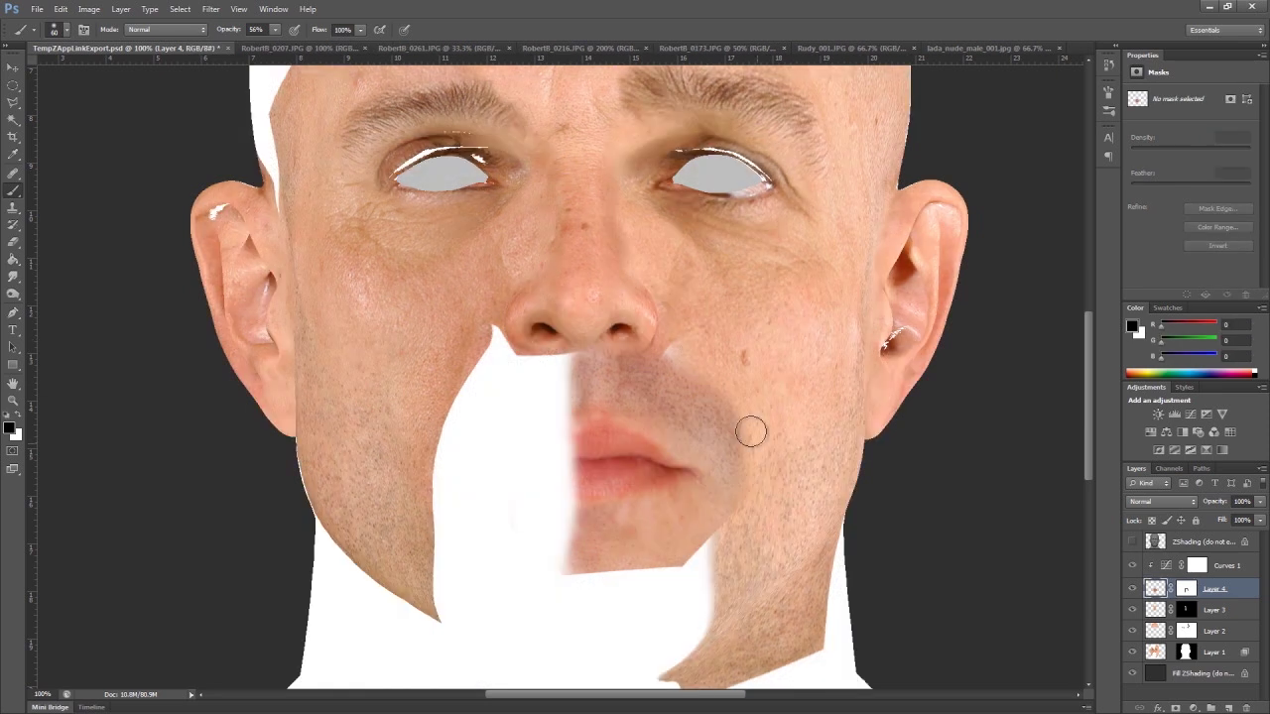
Mask out the upper edge of the mouth patch beneath the nostril on the Layer 4 mask
ctrl+click(671, 359)
click(1186, 589)
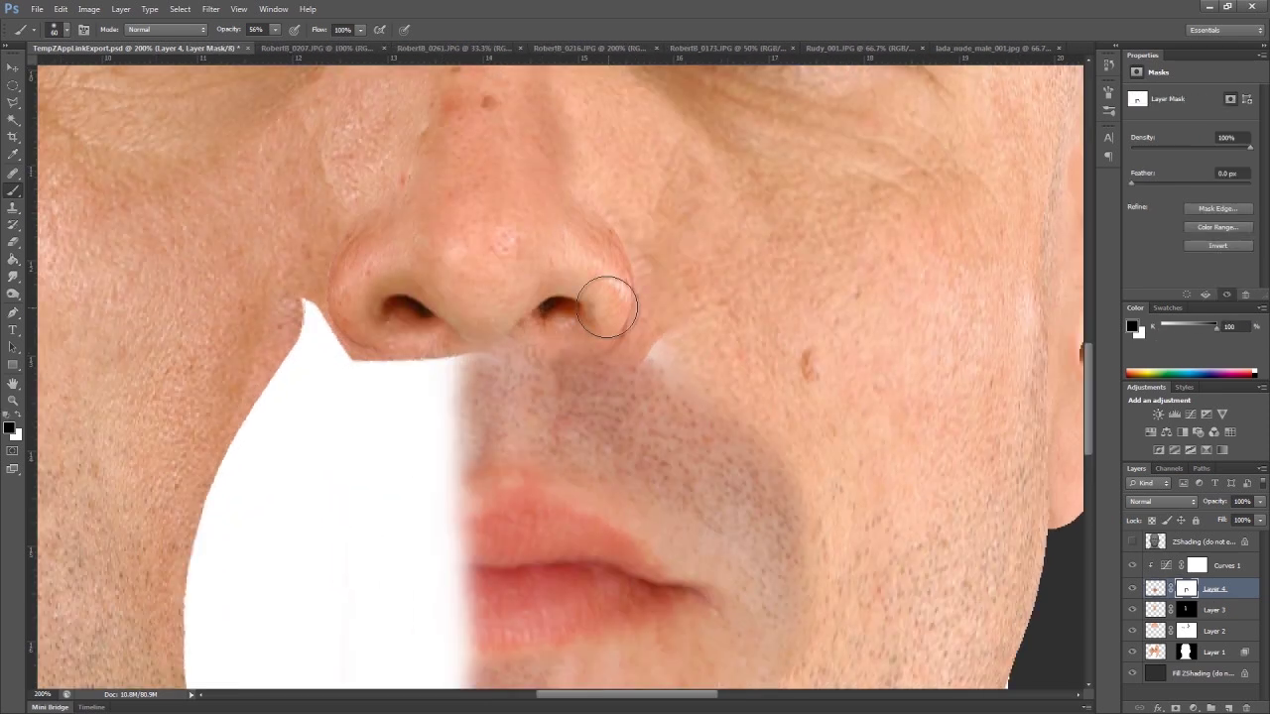
drag(635, 362, 715, 377)
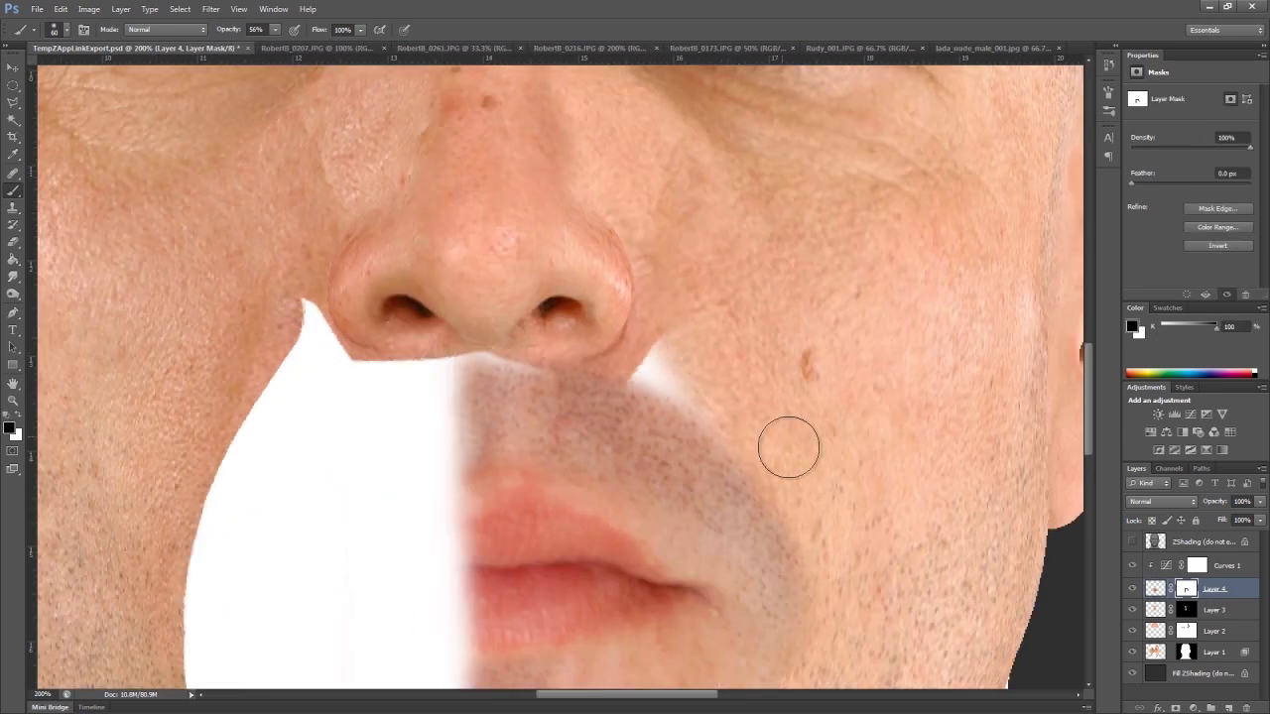
alt+click(851, 494)
alt+click(851, 494)
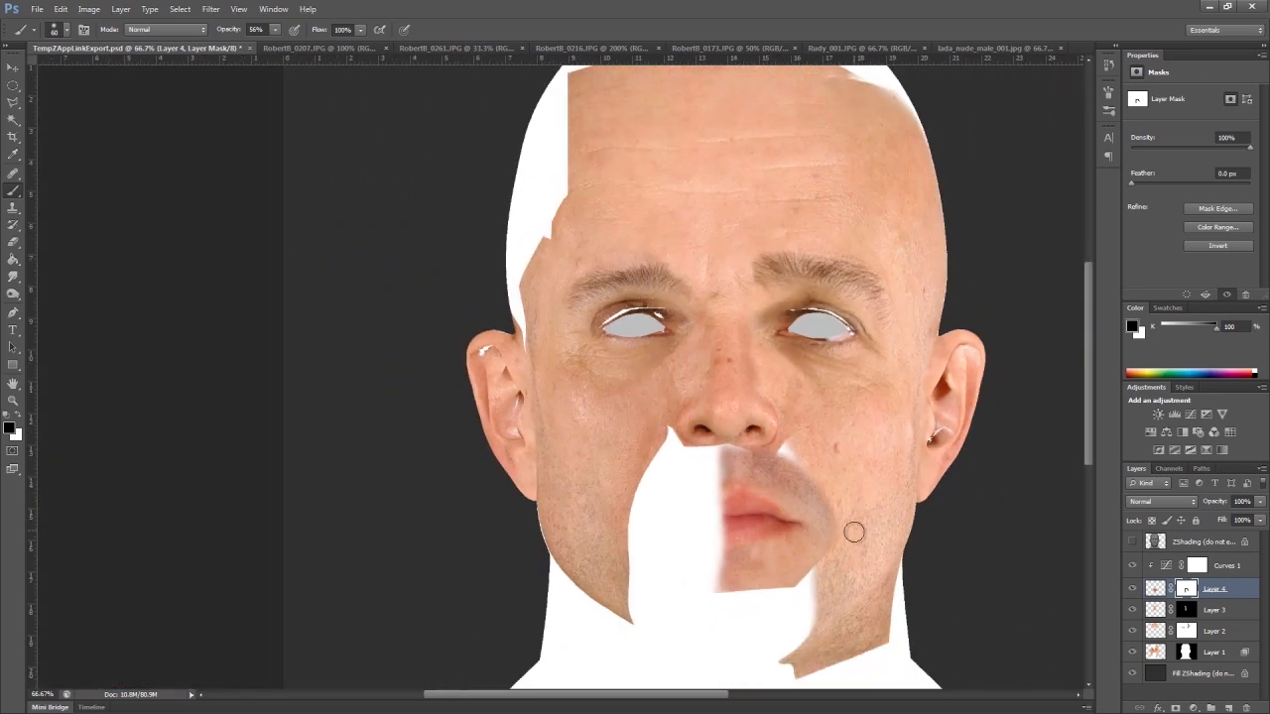
Outline the chin area in lada_nude_male_001.jpg and bring it onto the head render as a new layer
key(ctrl+shift+Tab)
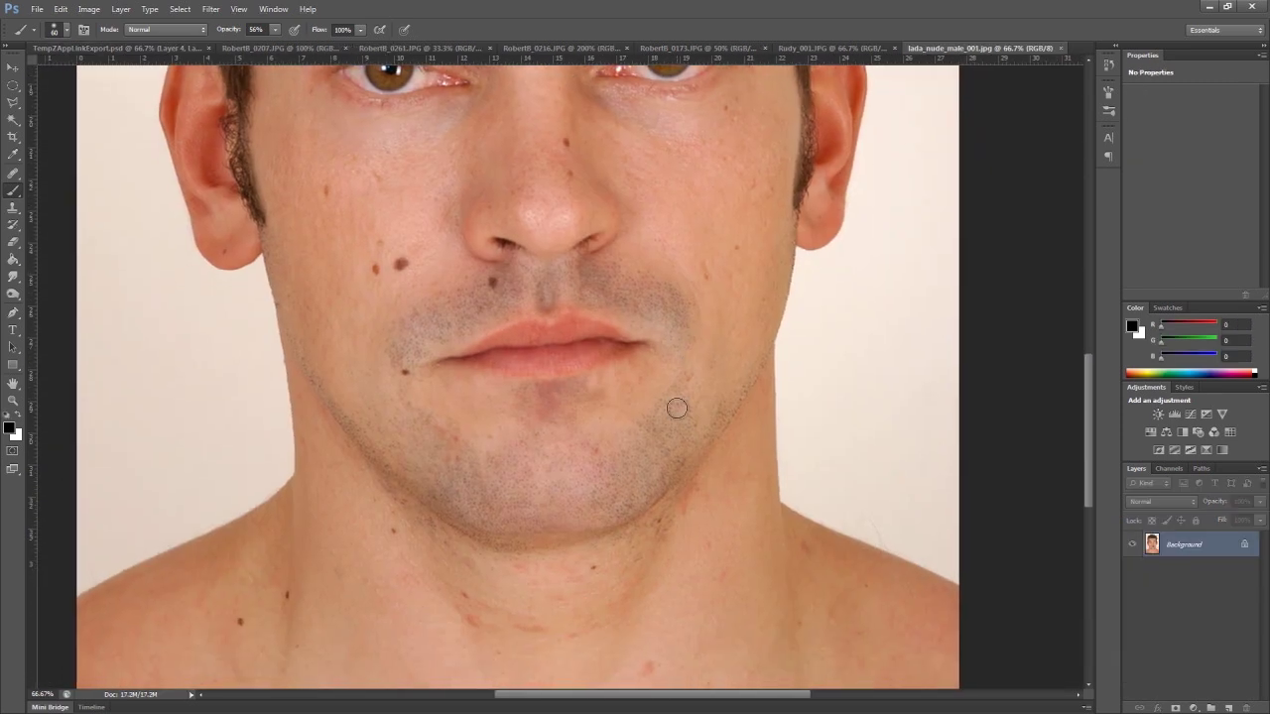
key(l)
mouse_move(519, 380)
mouse_down()
mouse_move(585, 372)
mouse_move(409, 375)
mouse_move(514, 375)
mouse_up()
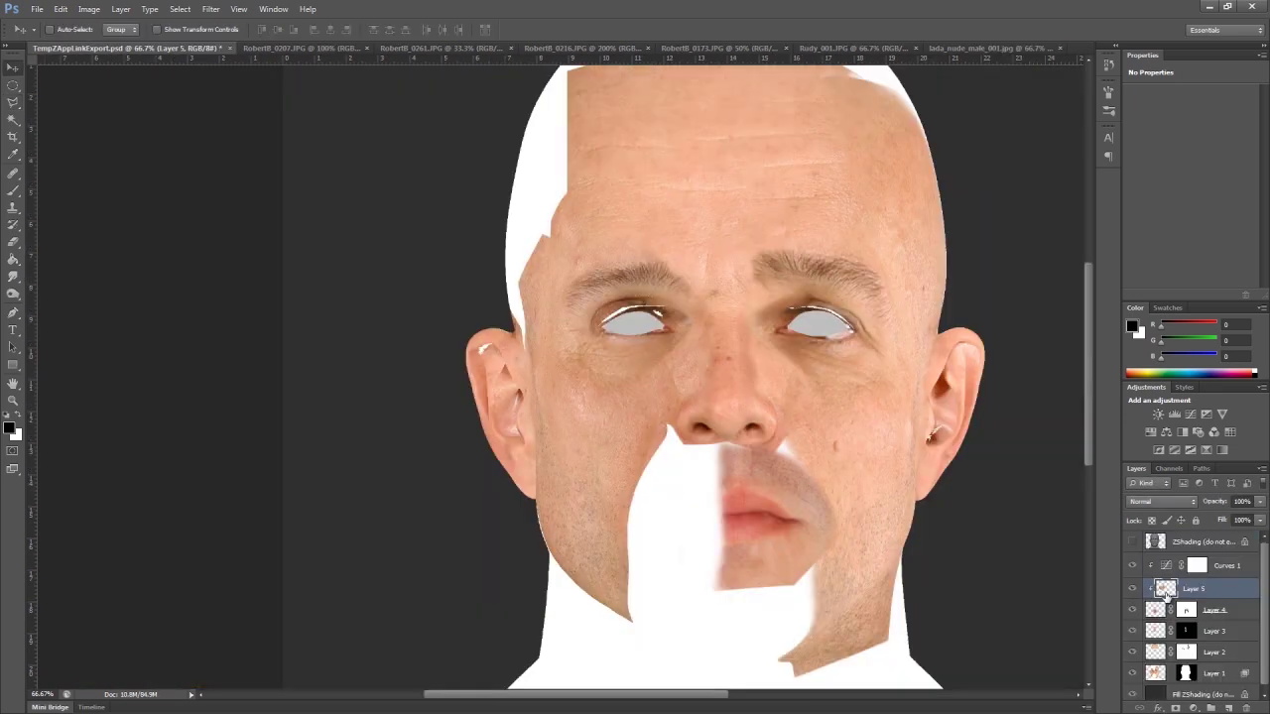
Move Layer 5 above Curves 1 and warp the chin patch to fit the modelled chin
drag(1166, 592, 1225, 562)
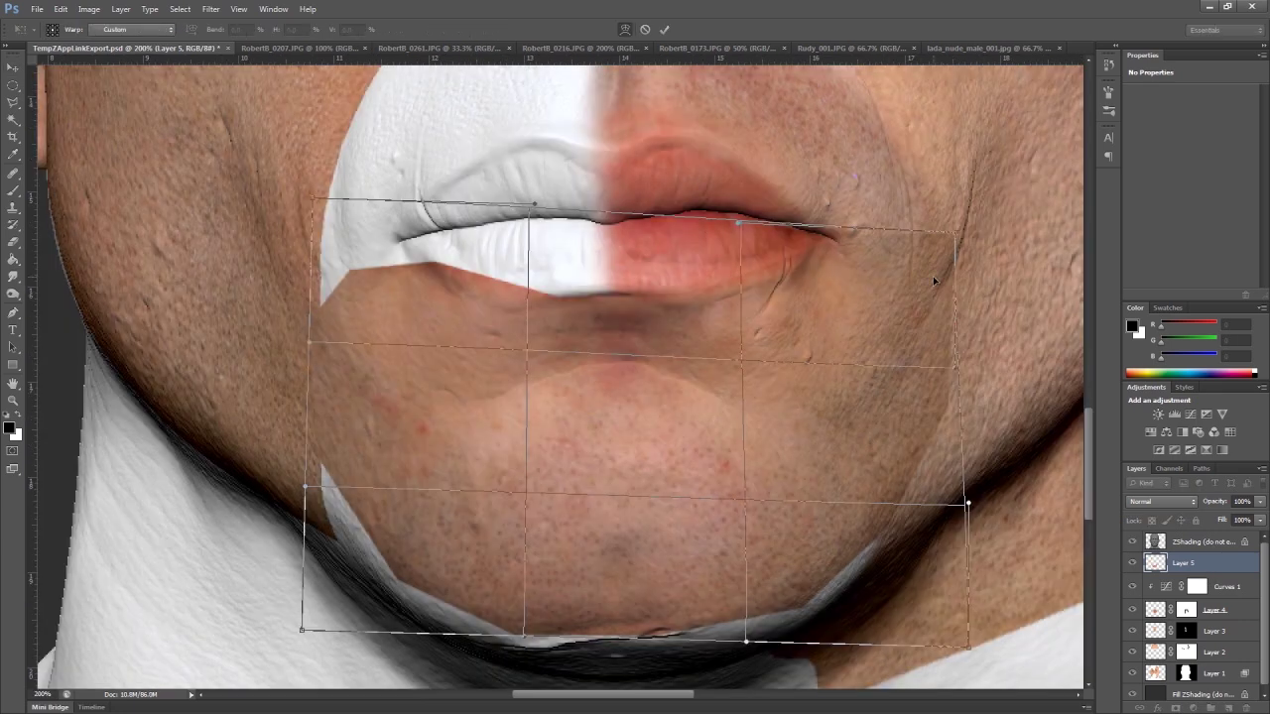
key(Return)
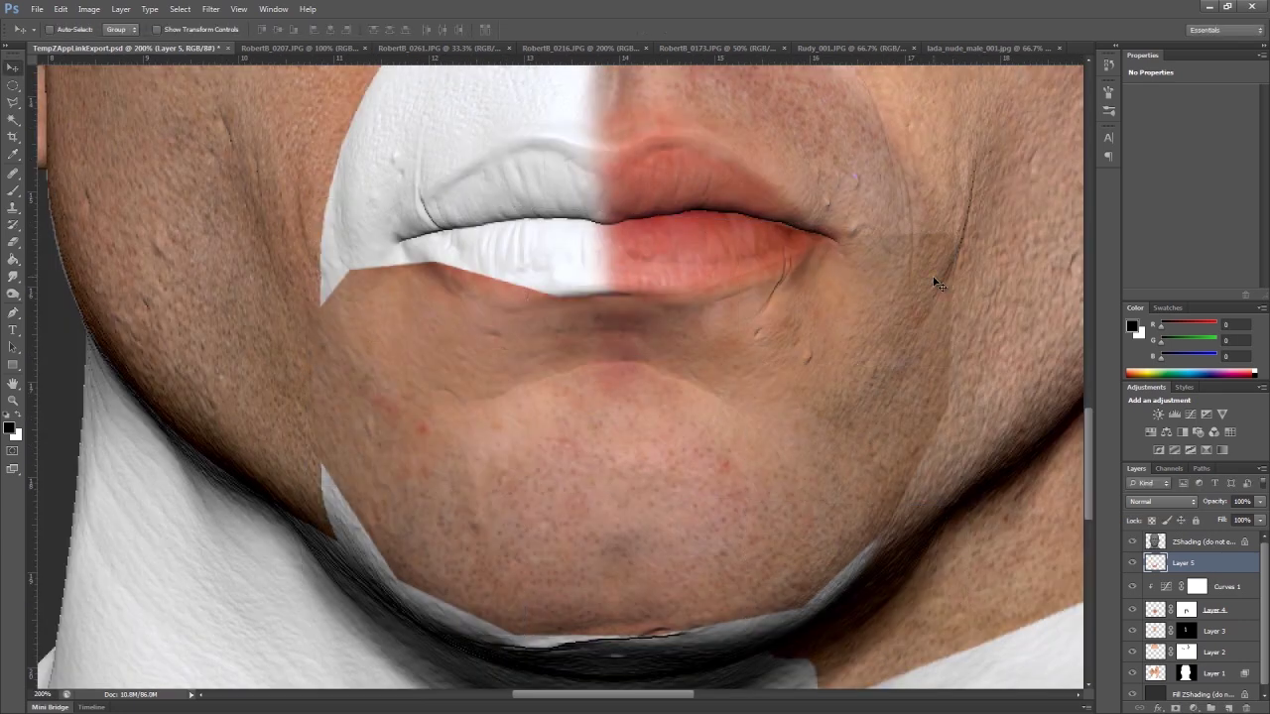
Duplicate Curves 1 above Layer 5, clip the copy to that layer and hide the ZShading layer
click(1229, 588)
key(ctrl+j)
drag(1225, 588, 1220, 558)
alt+click(1220, 574)
click(1132, 537)
alt+scroll(862, 425, down, 2)
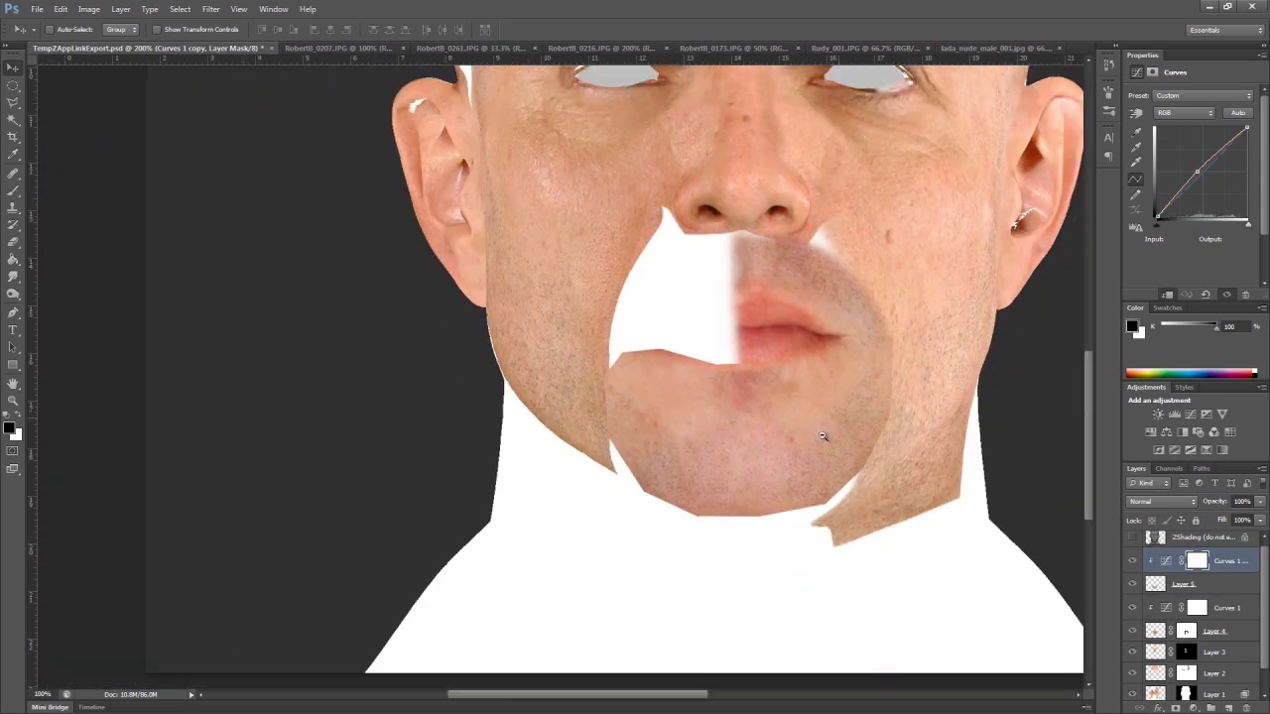
Add a mask to Layer 5 and paint away the chin patch's hard outer and upper edges
alt+scroll(821, 385, up, 1)
click(1213, 583)
click(1176, 708)
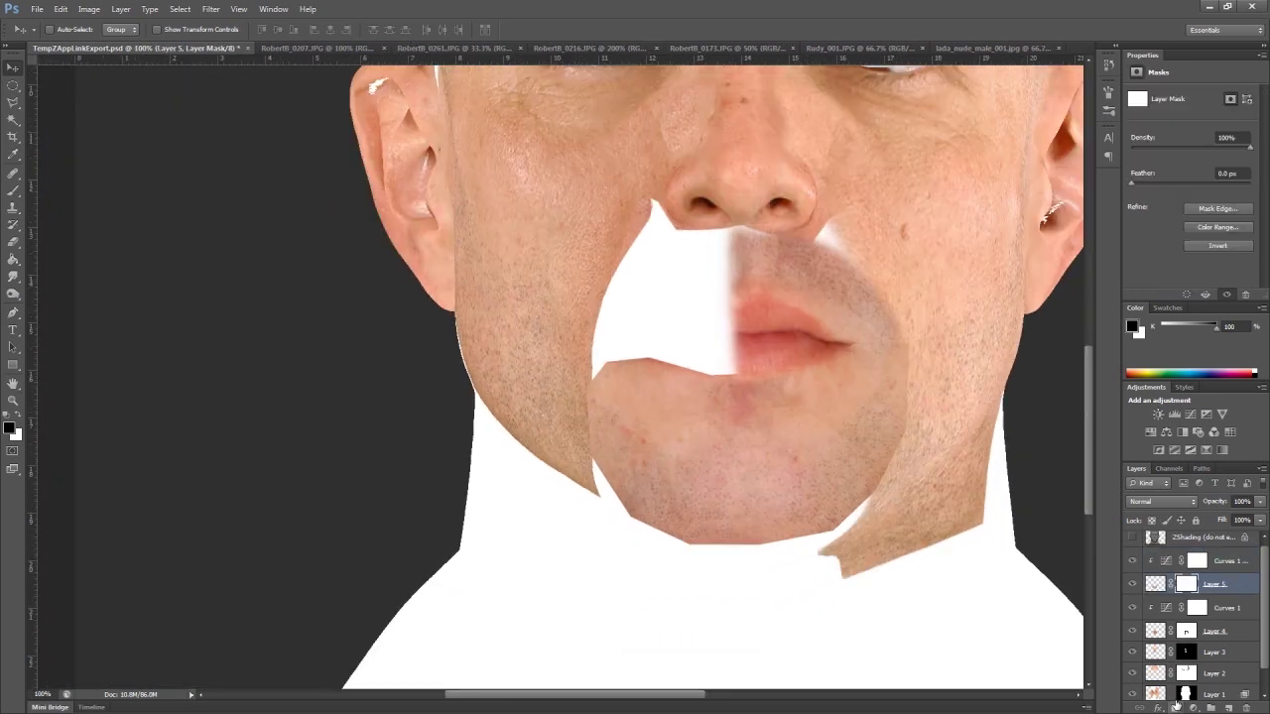
drag(1001, 518, 962, 557)
key(b)
drag(859, 388, 813, 382)
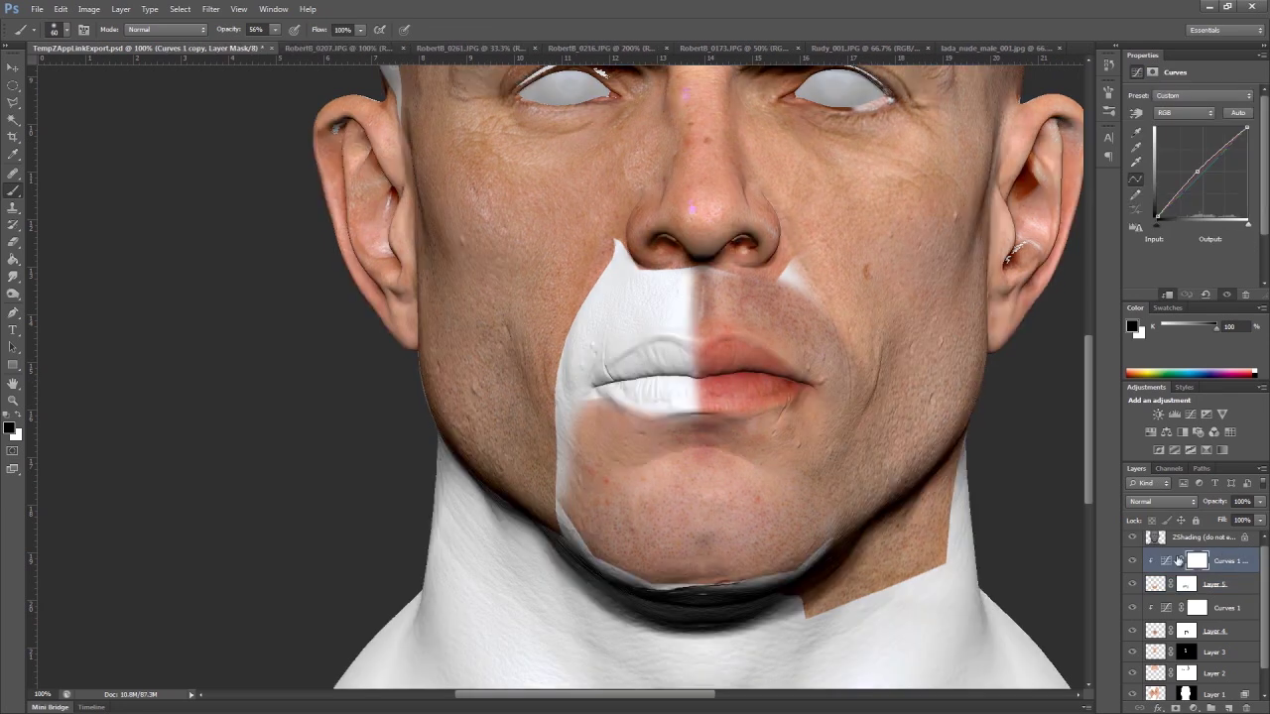
Merge the Curves adjustments and Layer 5 into Layer 4, applying the layer mask
click(1211, 587)
key(ctrl+e)
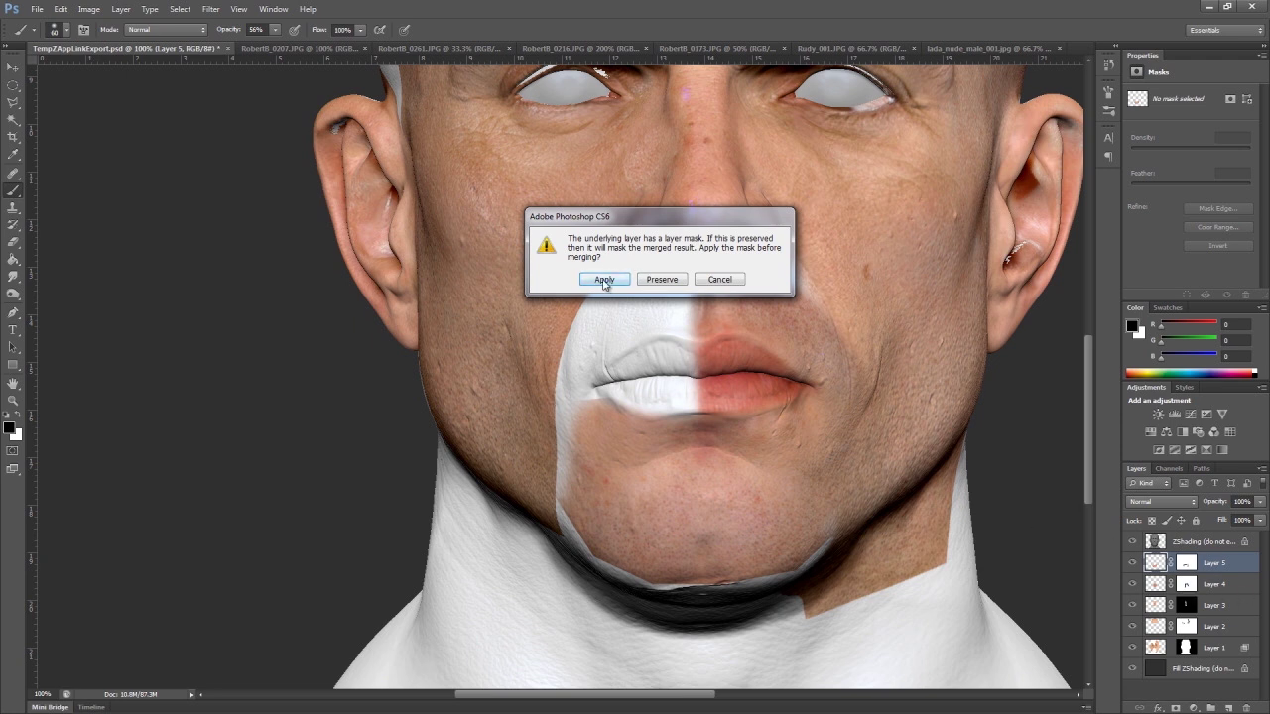
click(604, 279)
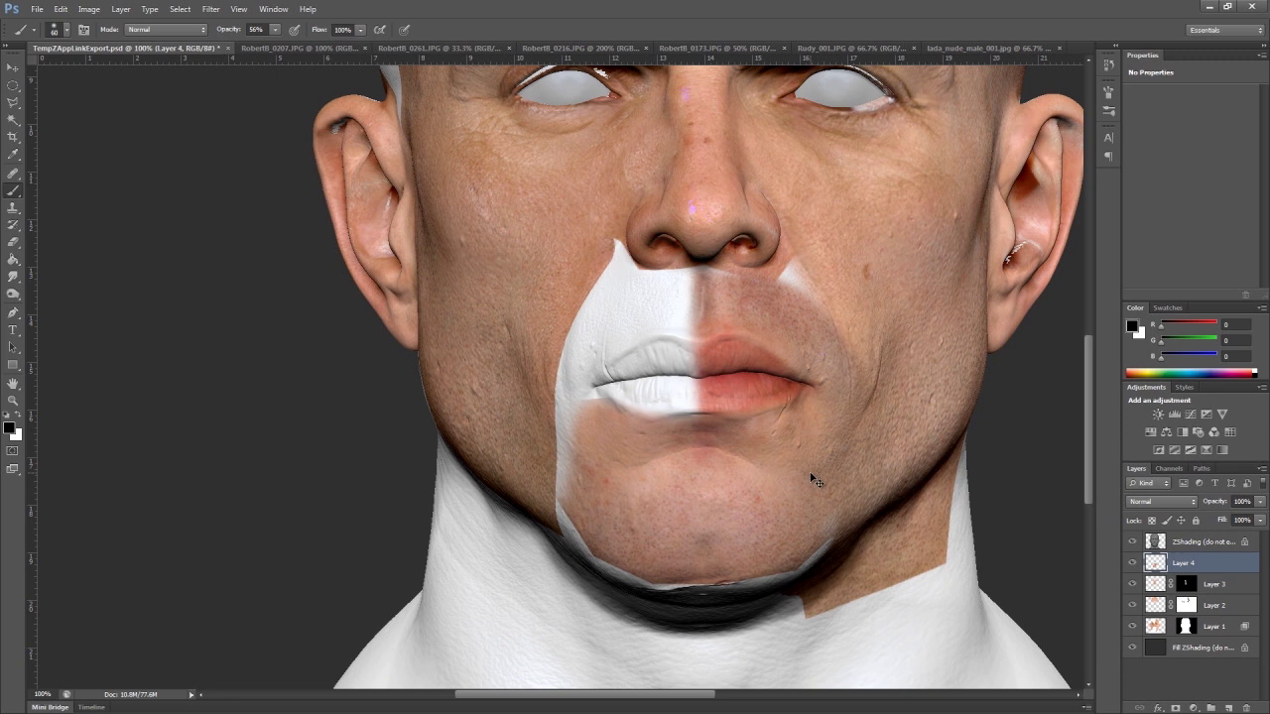
Duplicate Layer 4, flip the copy horizontally and warp it to fit the unpainted half of the mouth
key(ctrl+j)
click(60, 9)
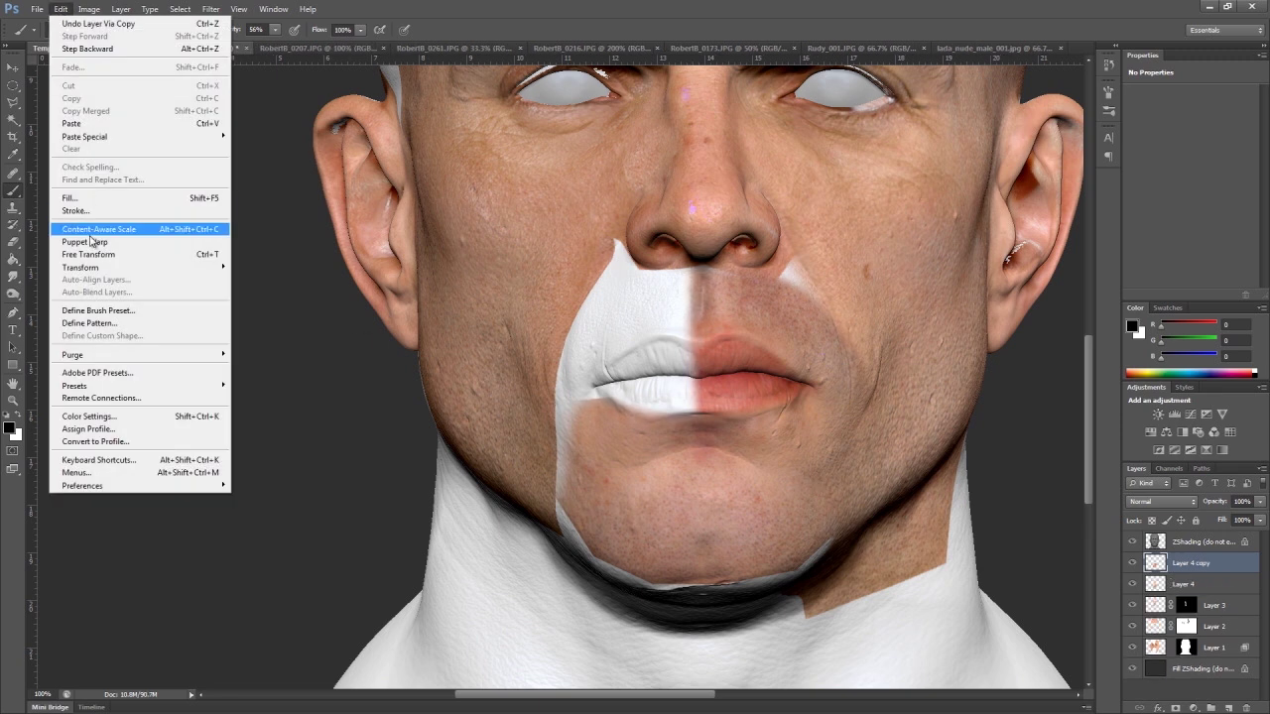
mouse_move(99, 267)
click(263, 411)
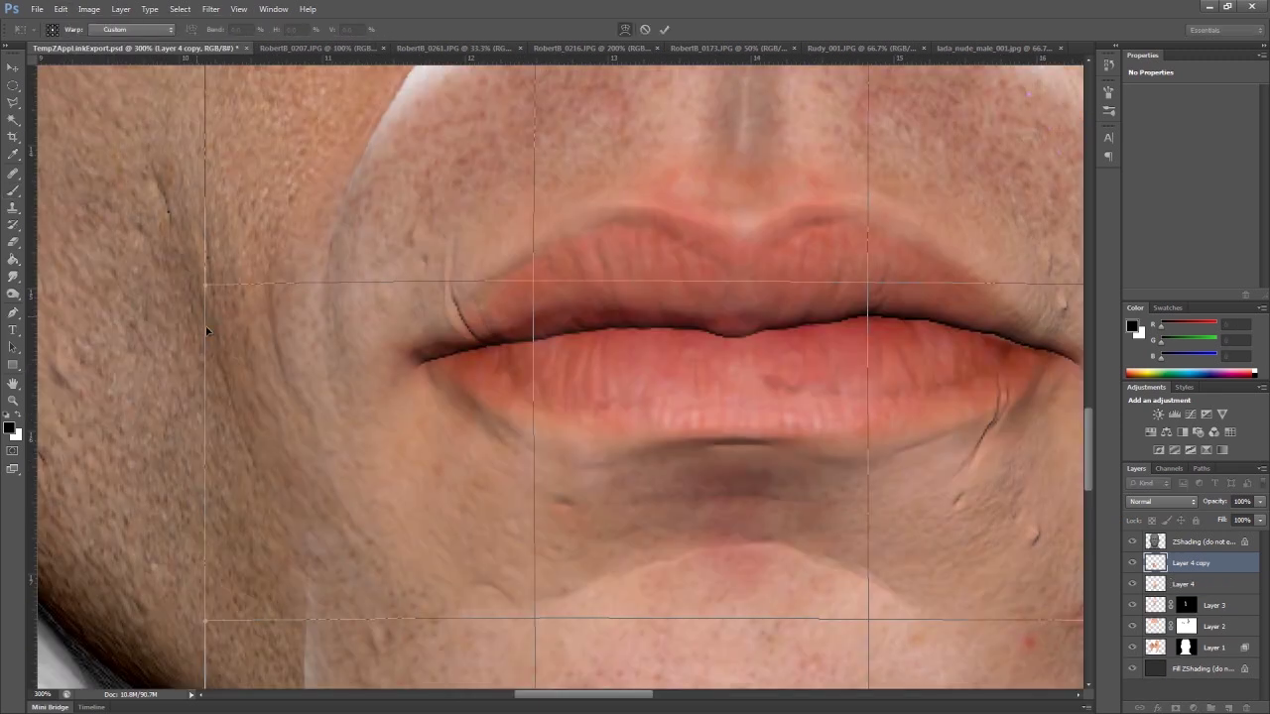
drag(206, 327, 221, 323)
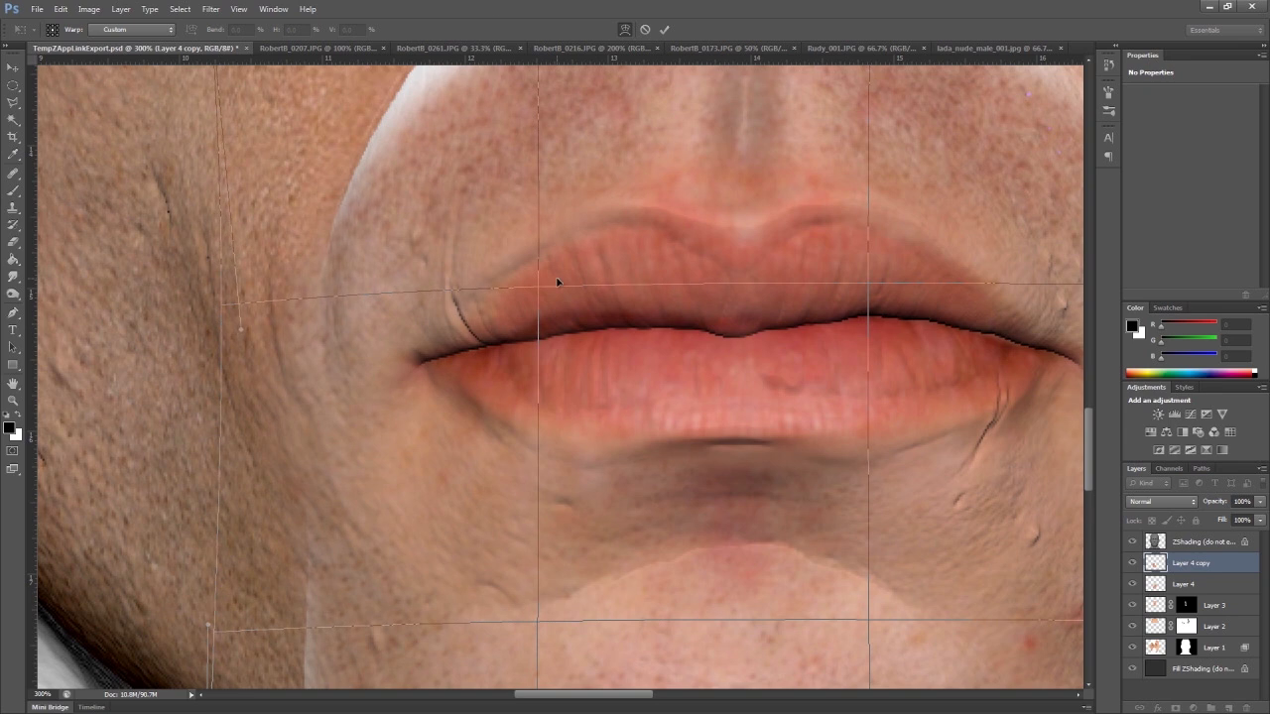
key(Return)
Merge Layer 4 copy, Layer 4, Layer 3 and Layer 2 down into Layer 1
alt+scroll(710, 397, down, 4)
key(ctrl+e)
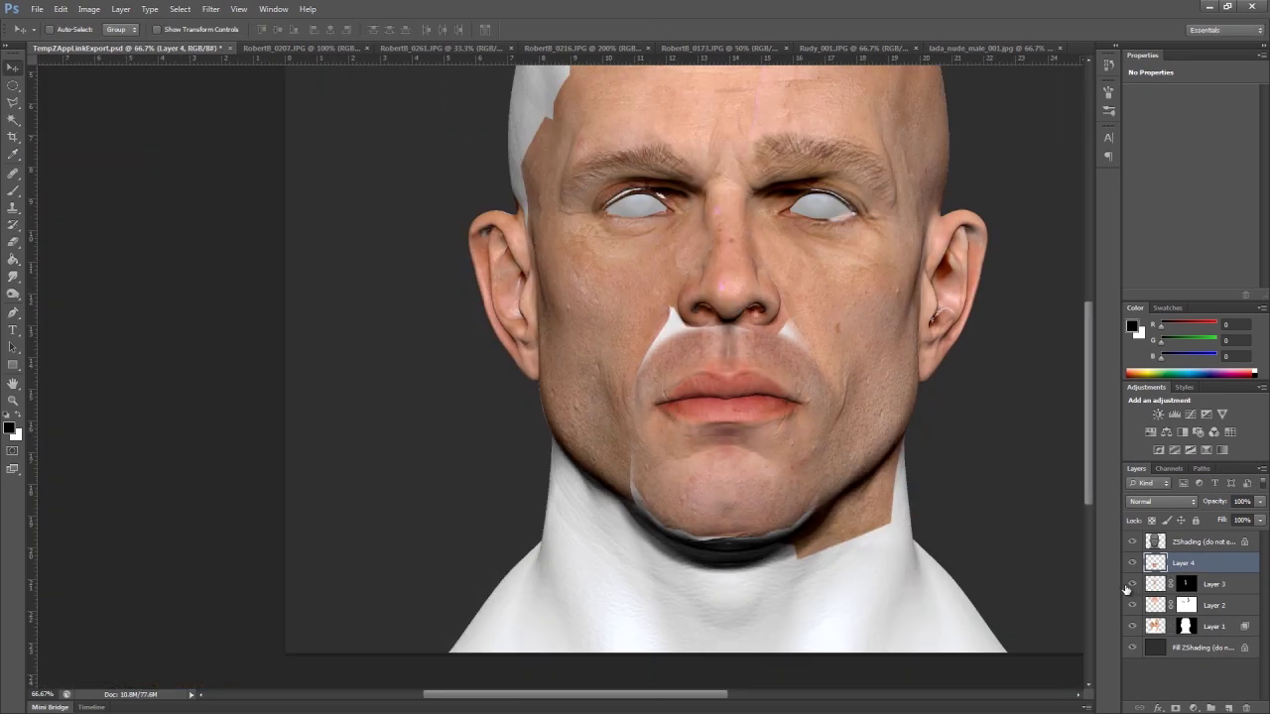
key(ctrl+e)
drag(794, 337, 797, 435)
key(ctrl+e)
key(ctrl+e)
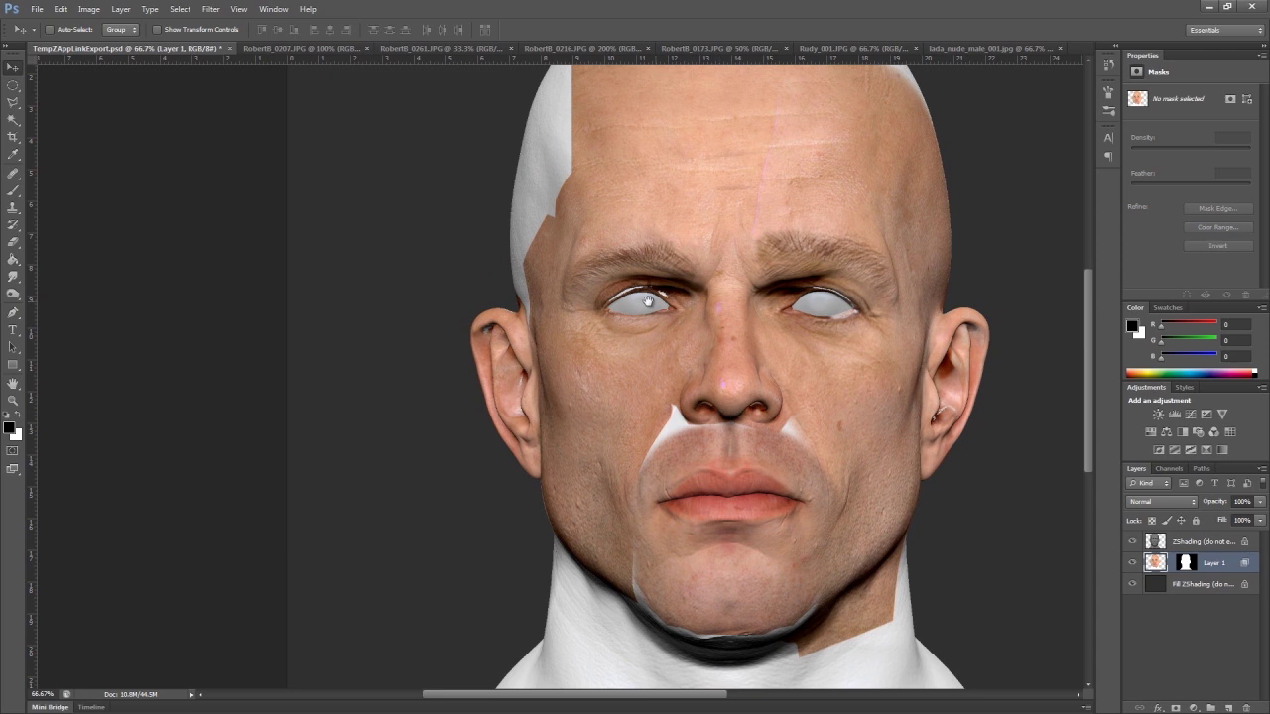
alt+scroll(649, 302, up, 3)
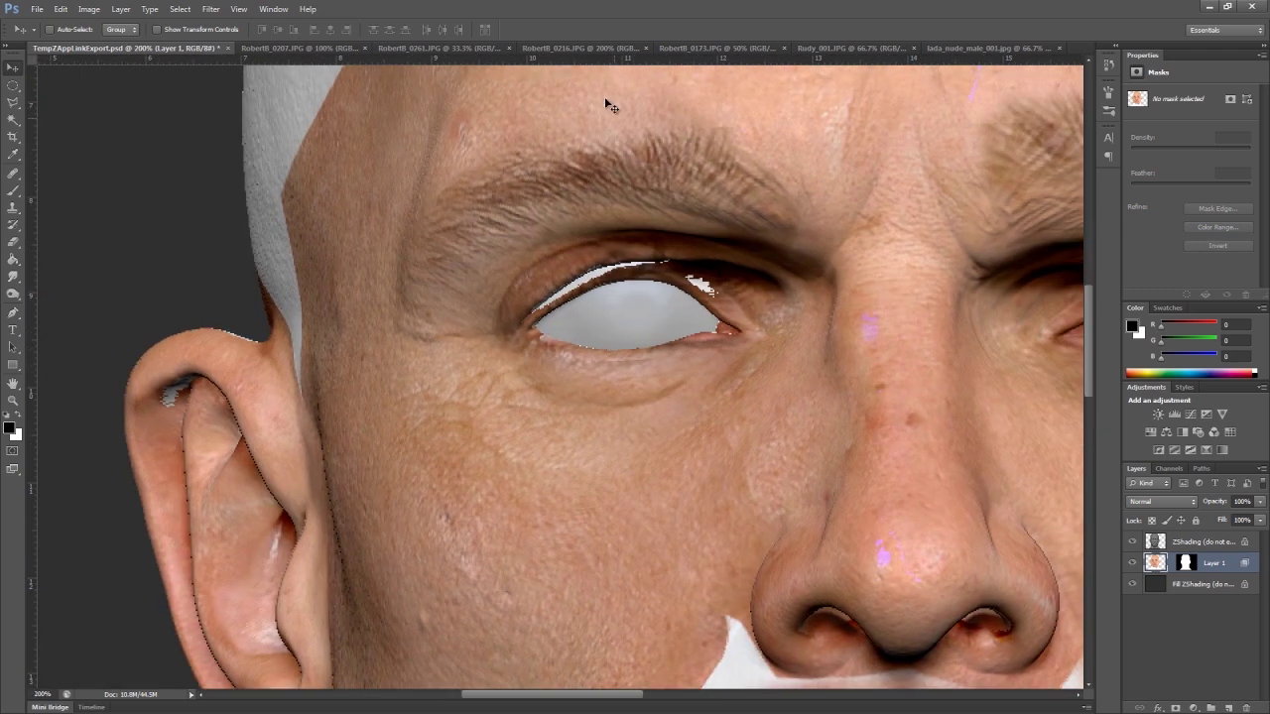
click(717, 48)
key(ctrl+d)
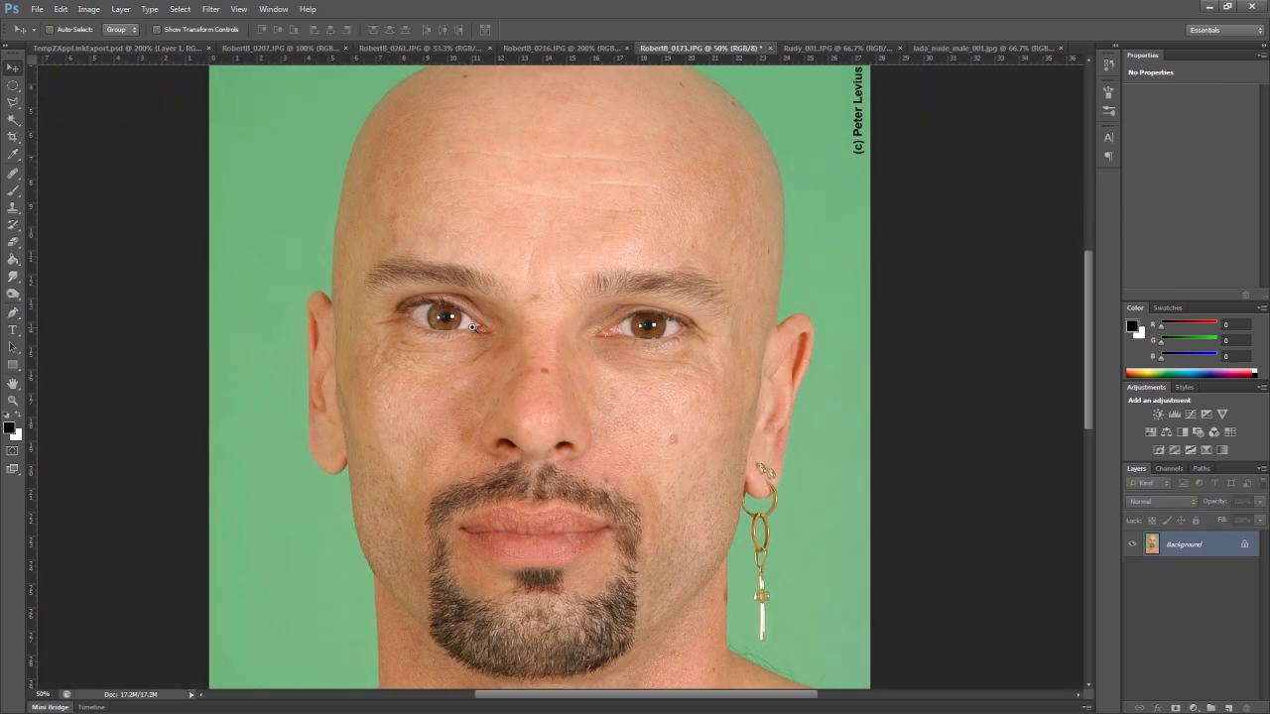
alt+scroll(456, 317, up, 1)
key(l)
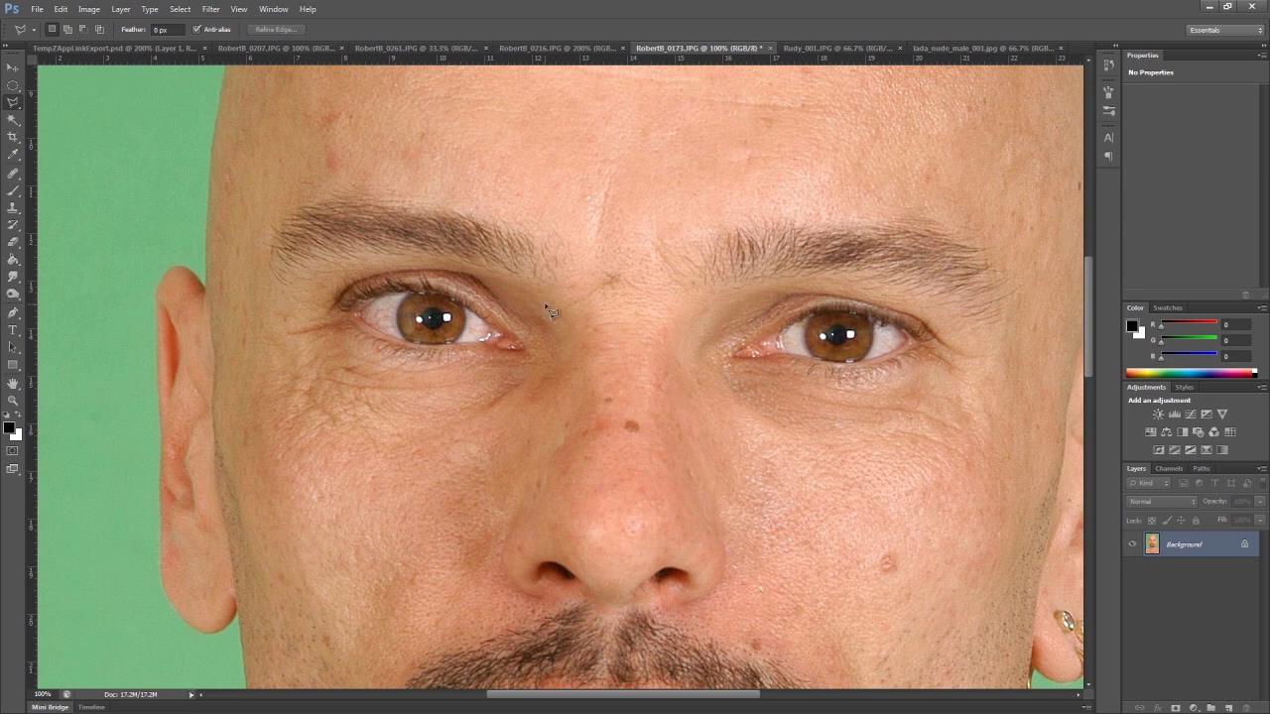
mouse_move(495, 253)
mouse_down()
mouse_move(475, 338)
mouse_move(508, 350)
mouse_up()
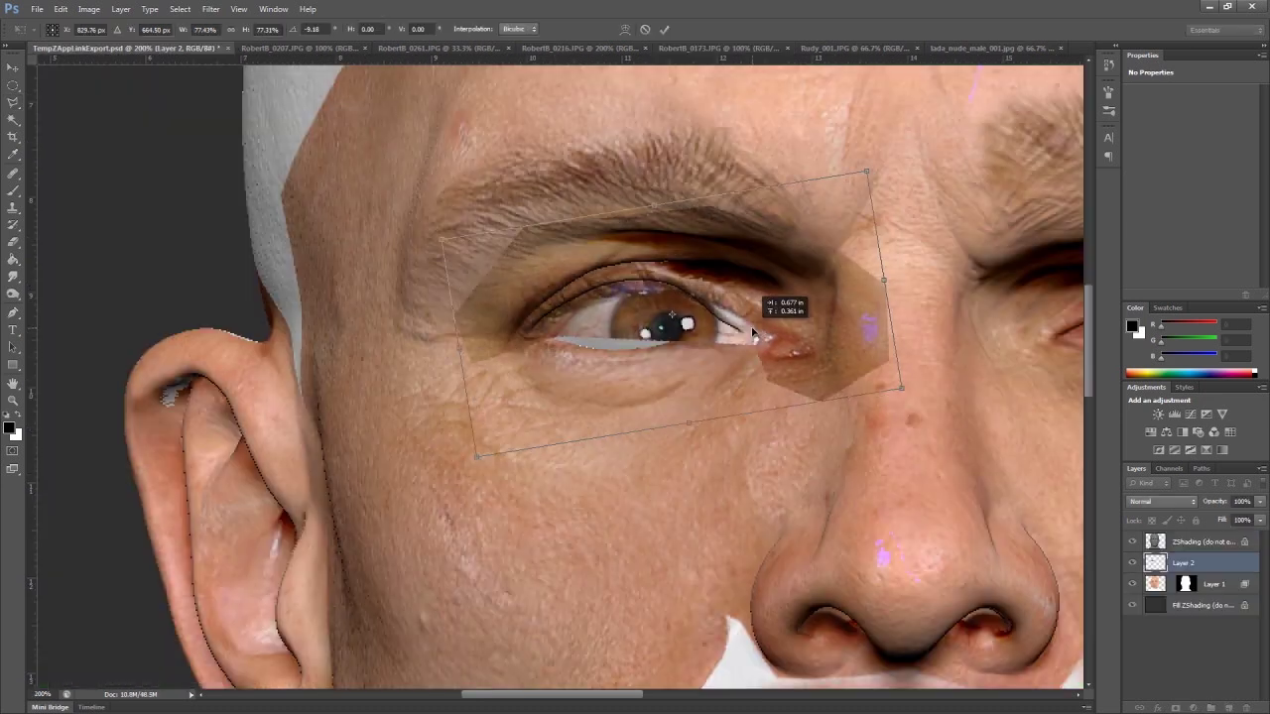
Scale the Layer 2 eye patch to 63.13% by 76.79%, rotate it -15.87° and warp it over the modelled eye
drag(764, 328, 754, 334)
drag(880, 282, 794, 265)
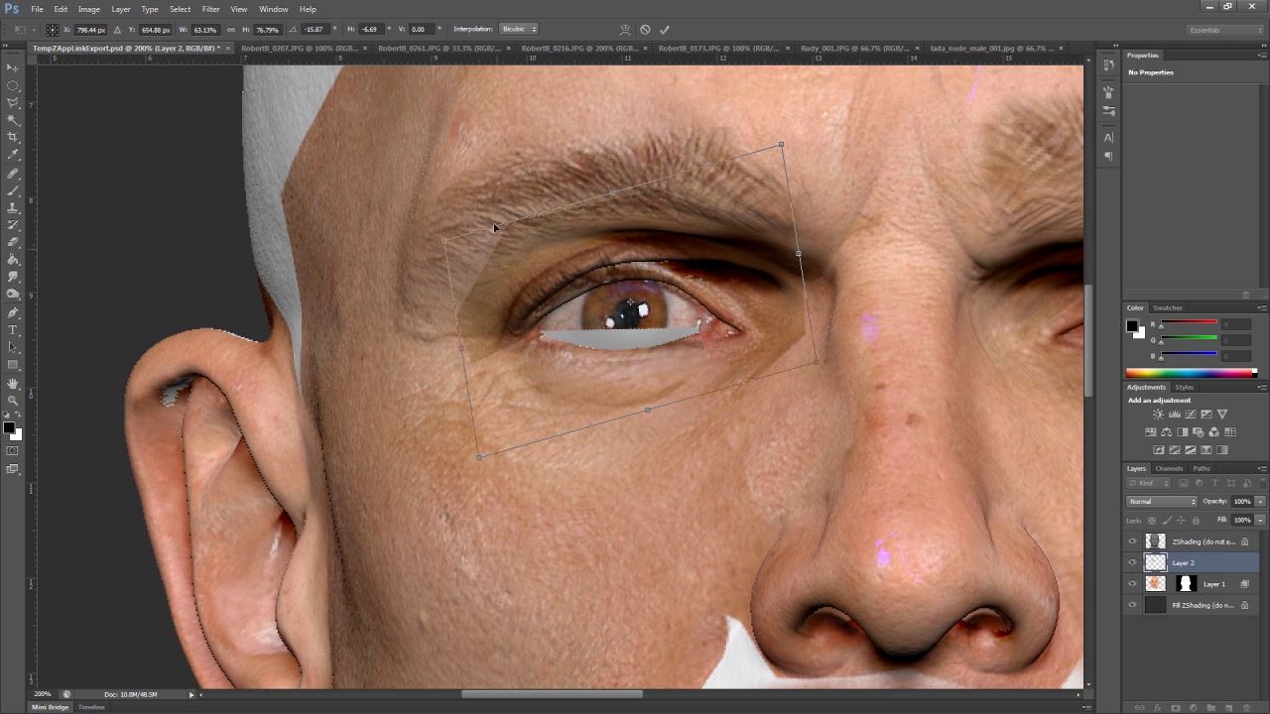
right_click(552, 263)
click(595, 355)
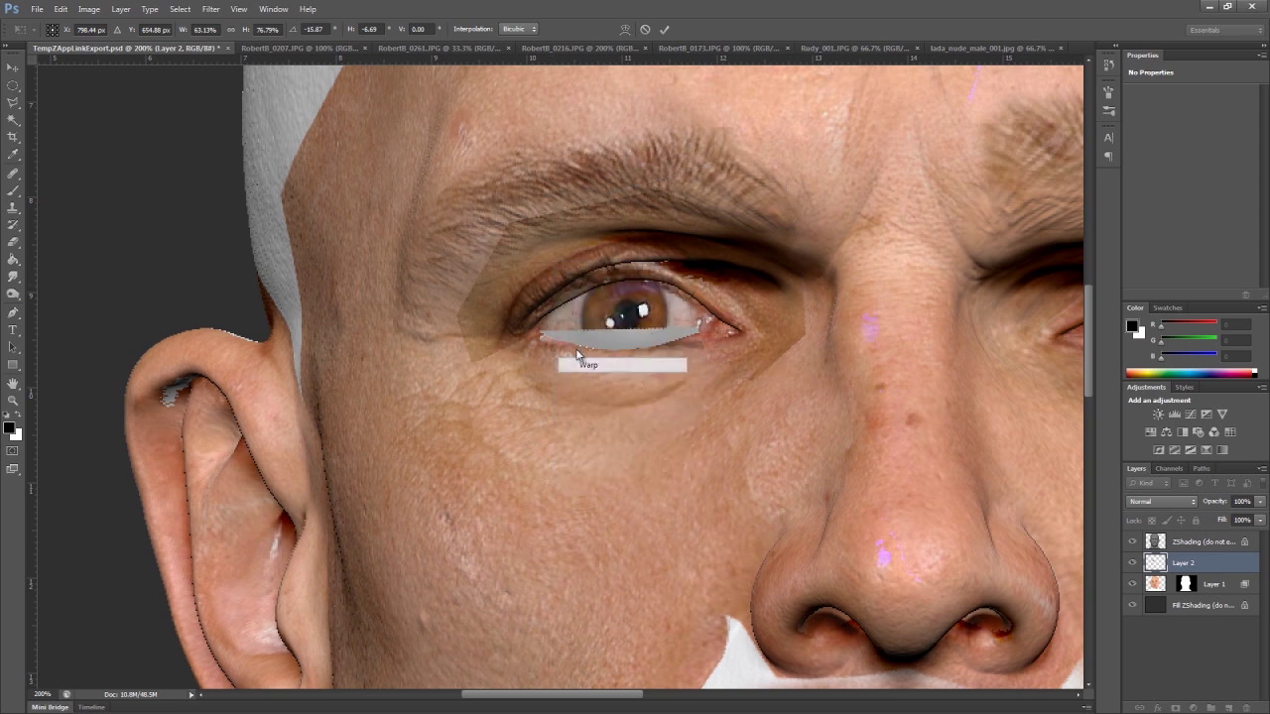
drag(457, 259, 536, 283)
drag(537, 283, 540, 285)
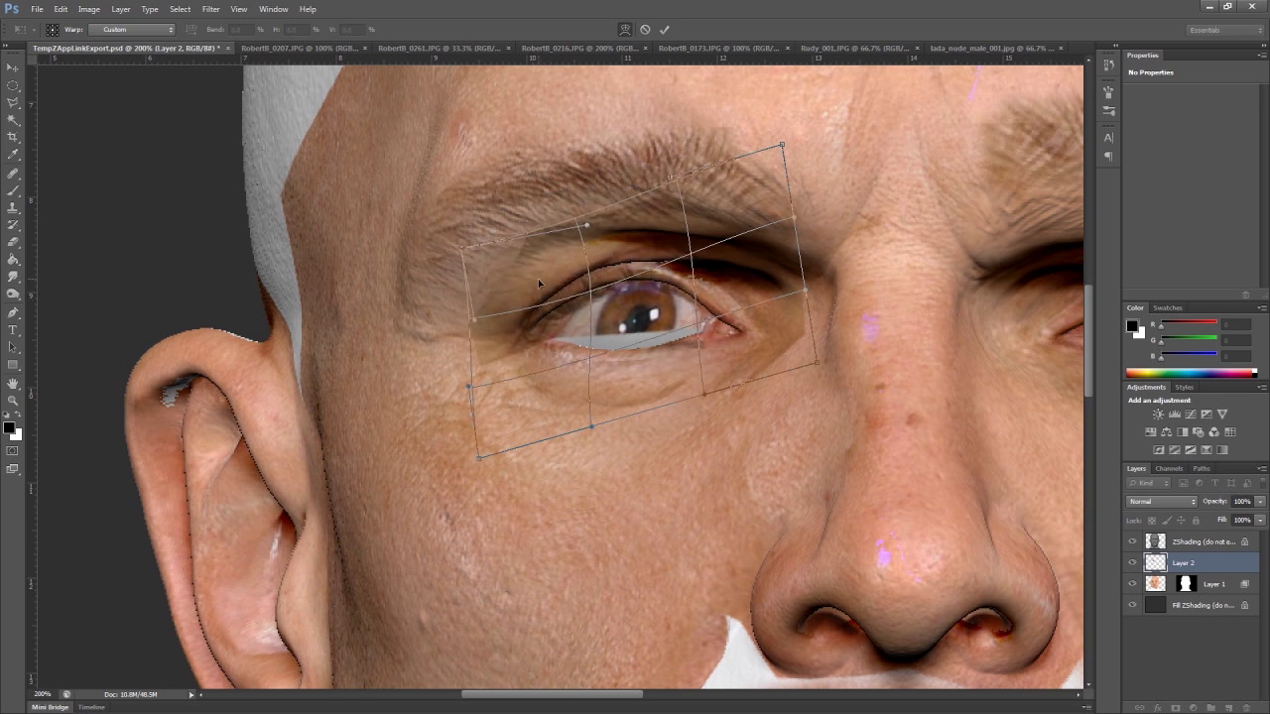
mouse_move(696, 227)
mouse_down()
mouse_move(773, 223)
mouse_move(779, 198)
mouse_move(744, 194)
mouse_move(708, 215)
mouse_up()
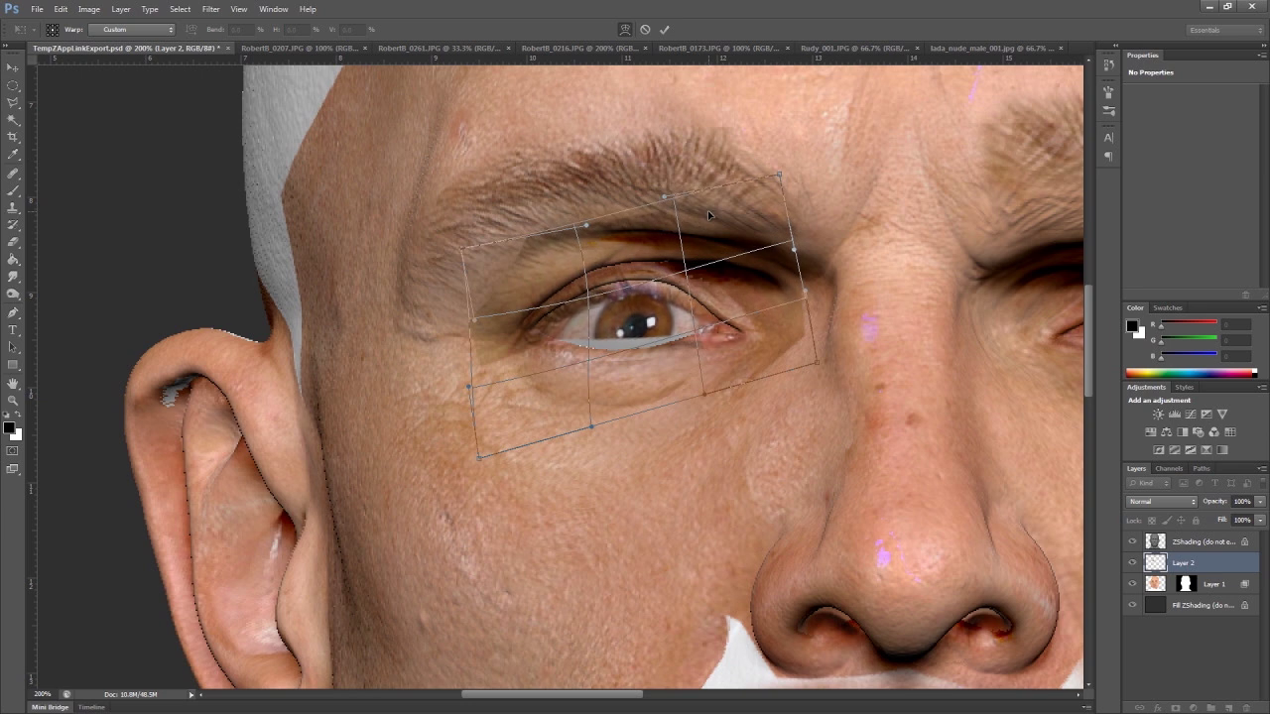
drag(638, 323, 629, 335)
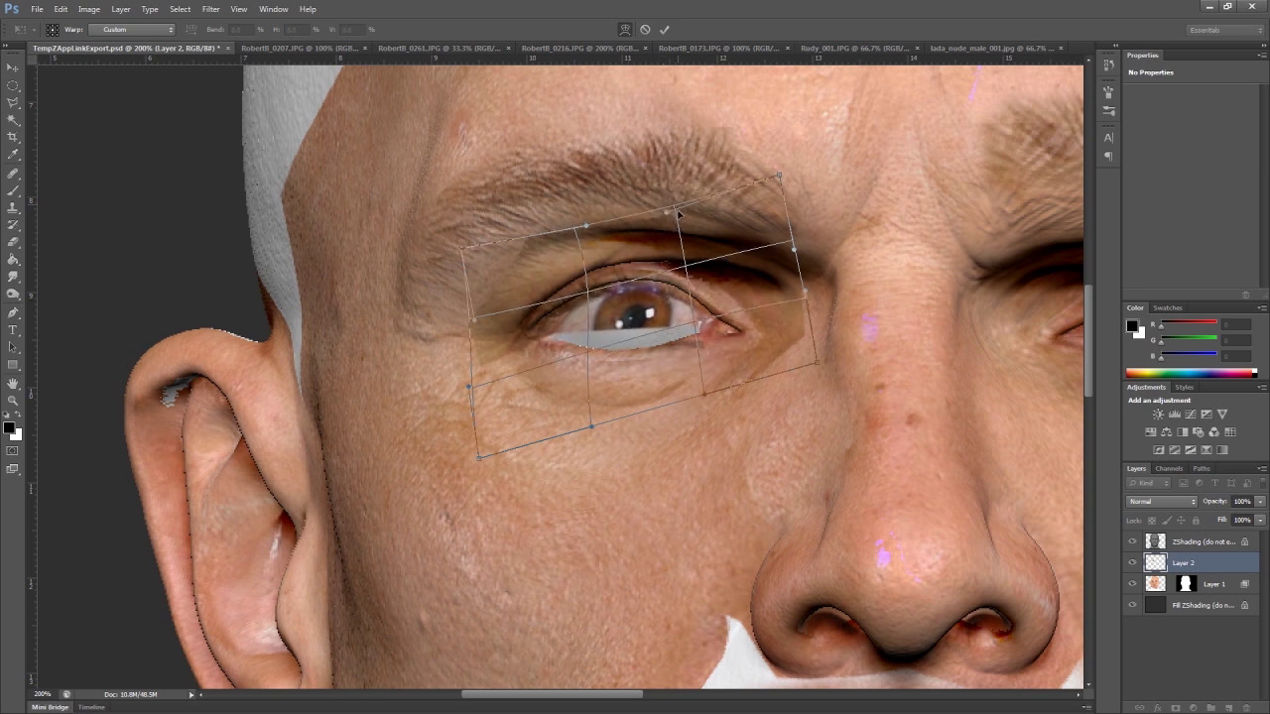